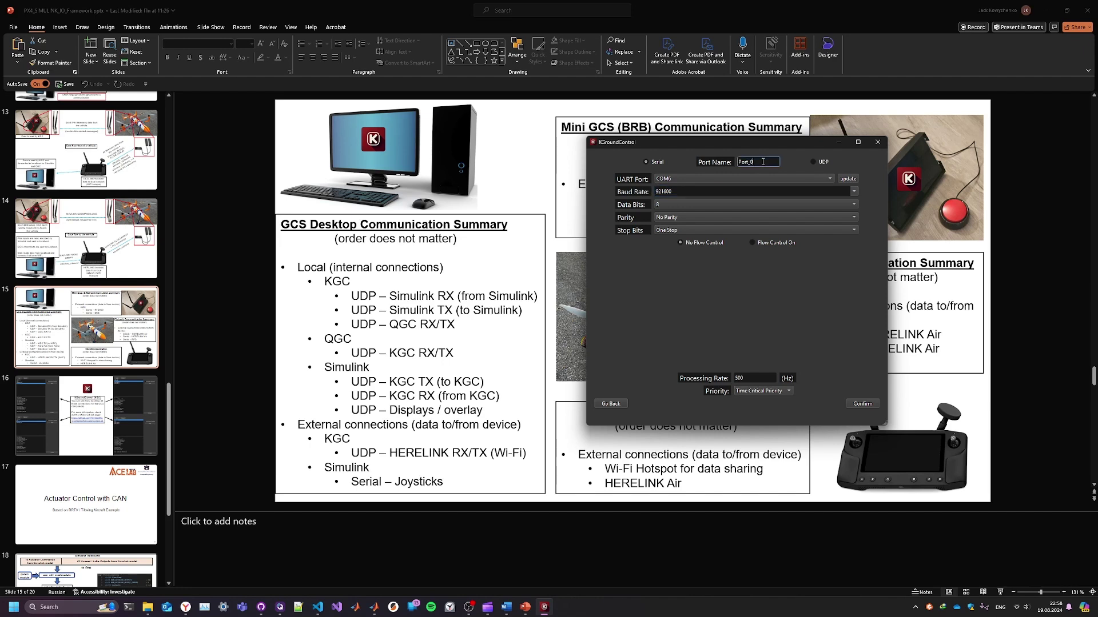
- Name the new serial port PX4 and try to open its connection
text(PX4)
click(739, 379)
click(864, 405)
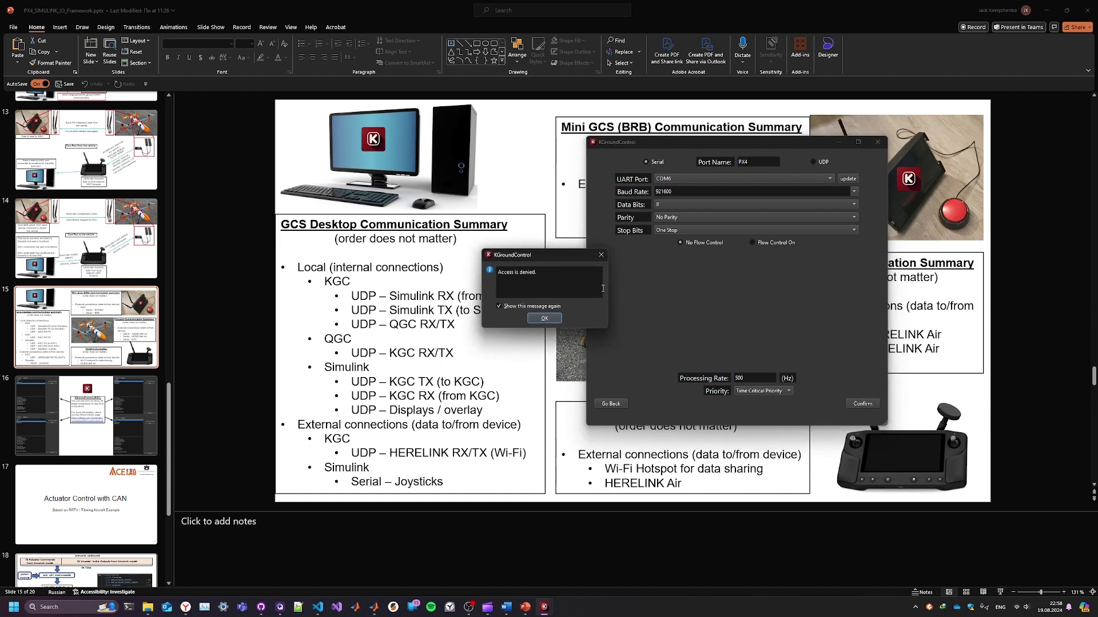
click(544, 318)
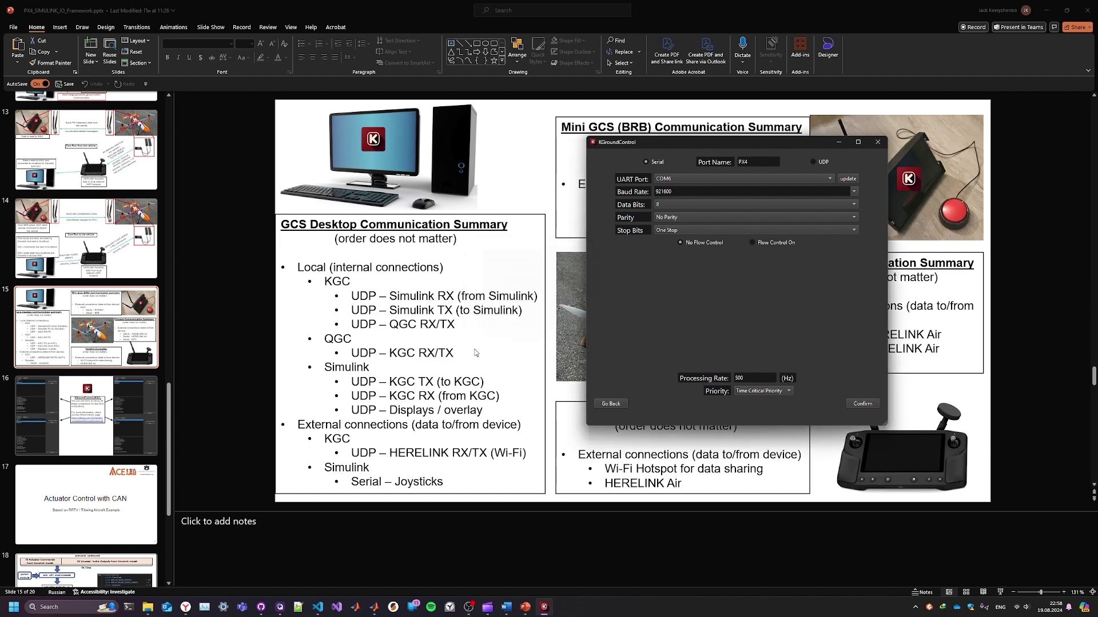
- Switch to QGroundControl and close it despite its active vehicle connections
click(280, 607)
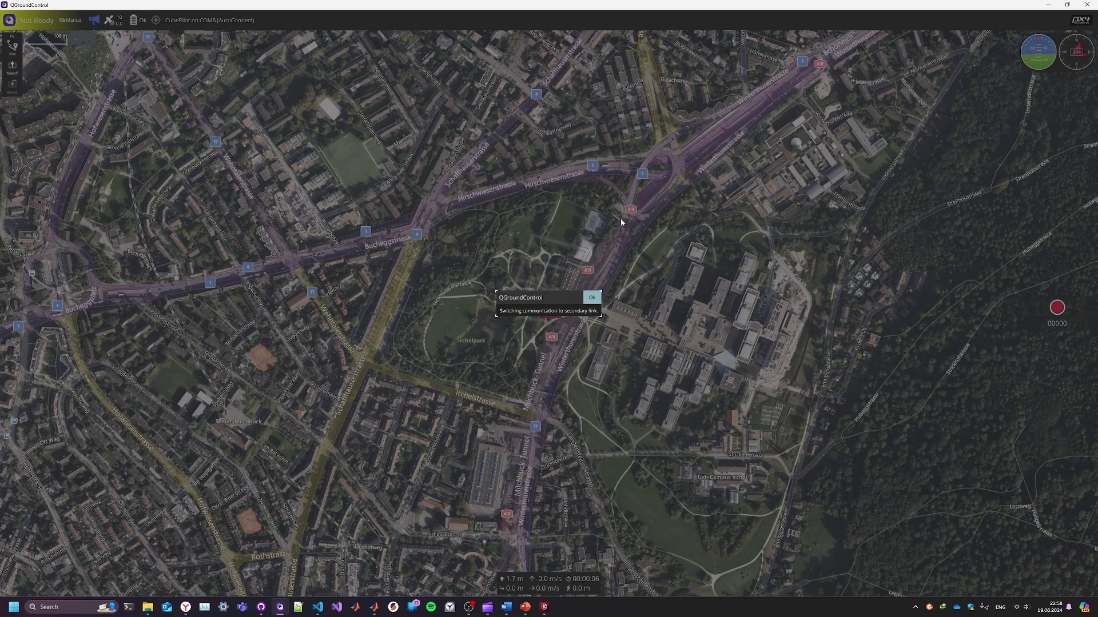
click(585, 301)
click(1087, 4)
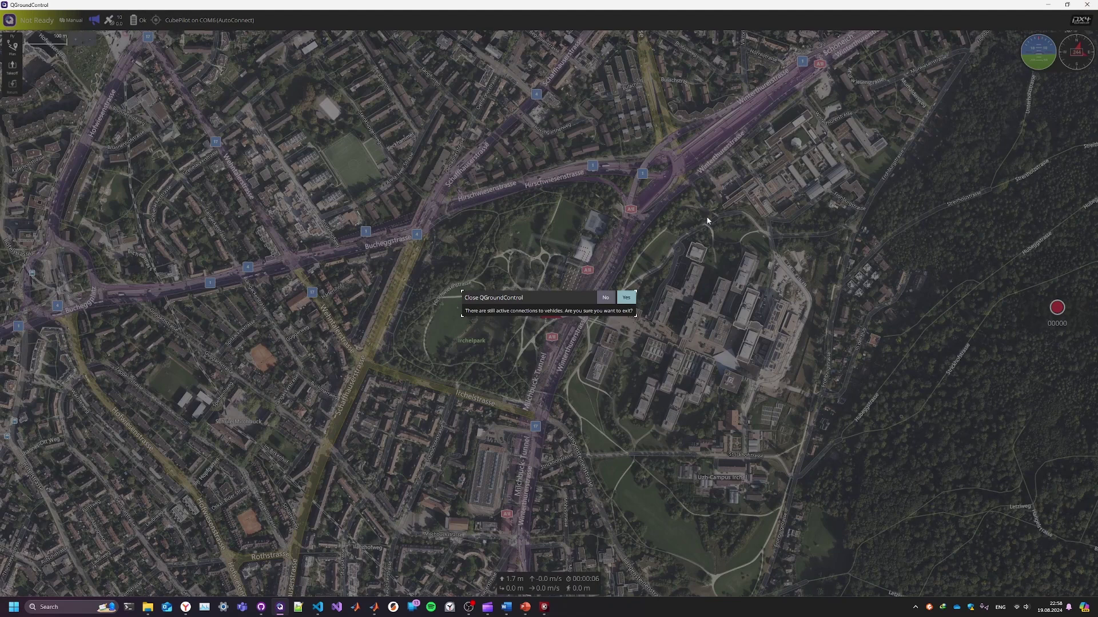
click(626, 298)
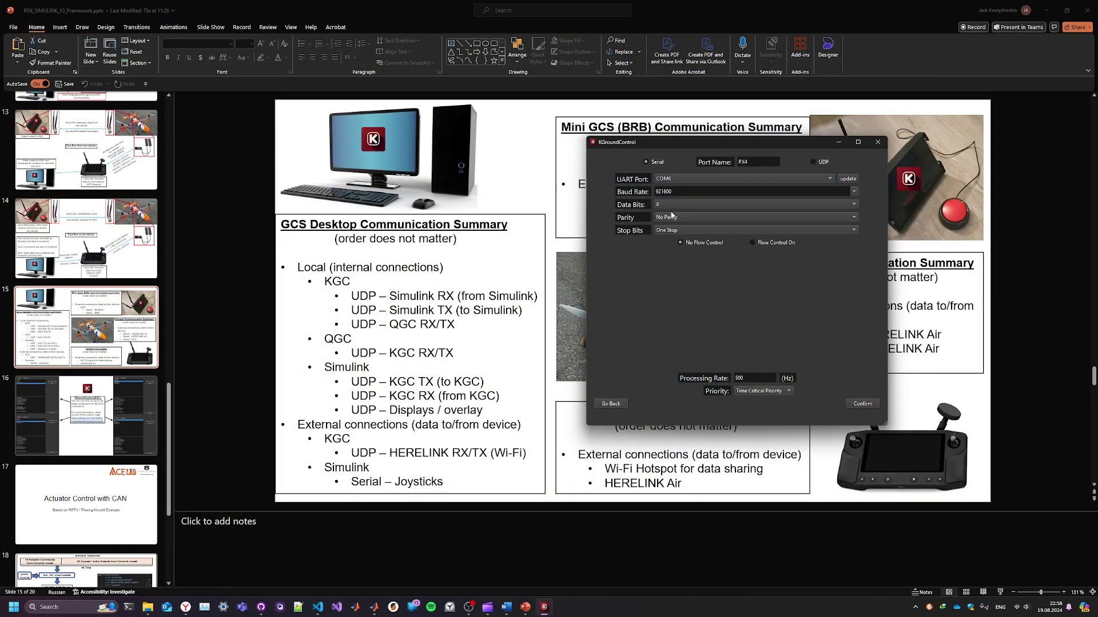
- Open the PX4 serial connection and show its port settings in the port list
click(867, 404)
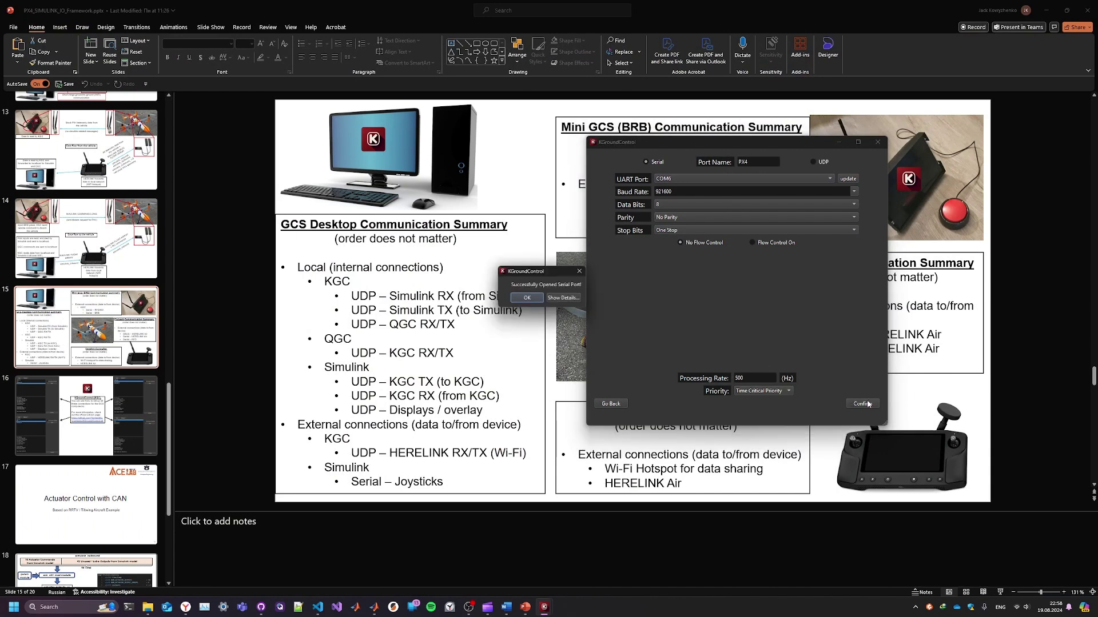
click(548, 300)
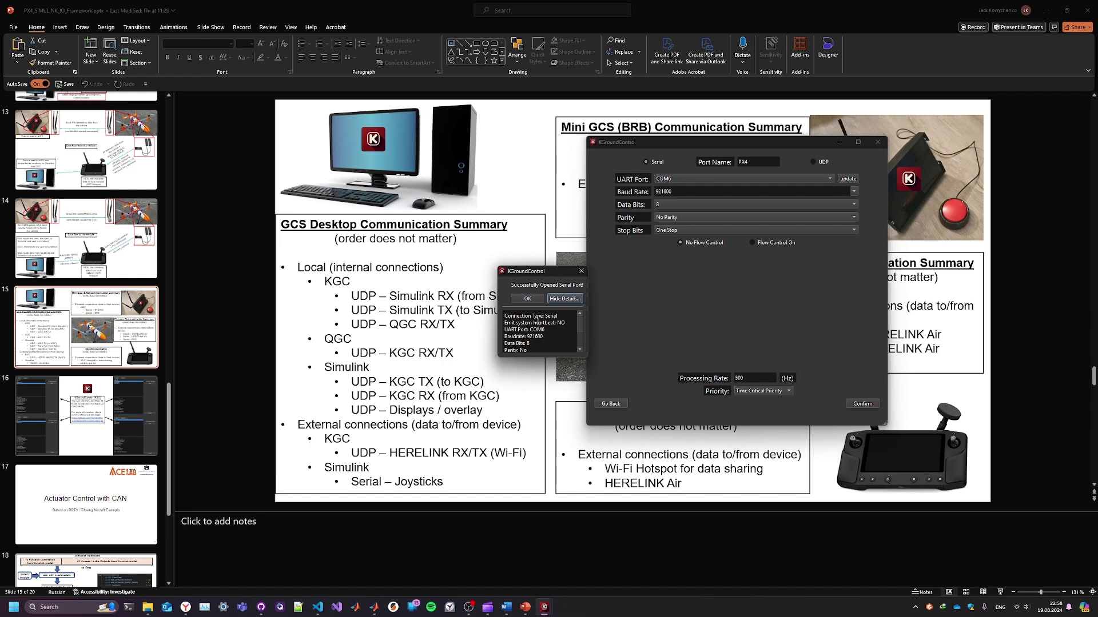
click(527, 298)
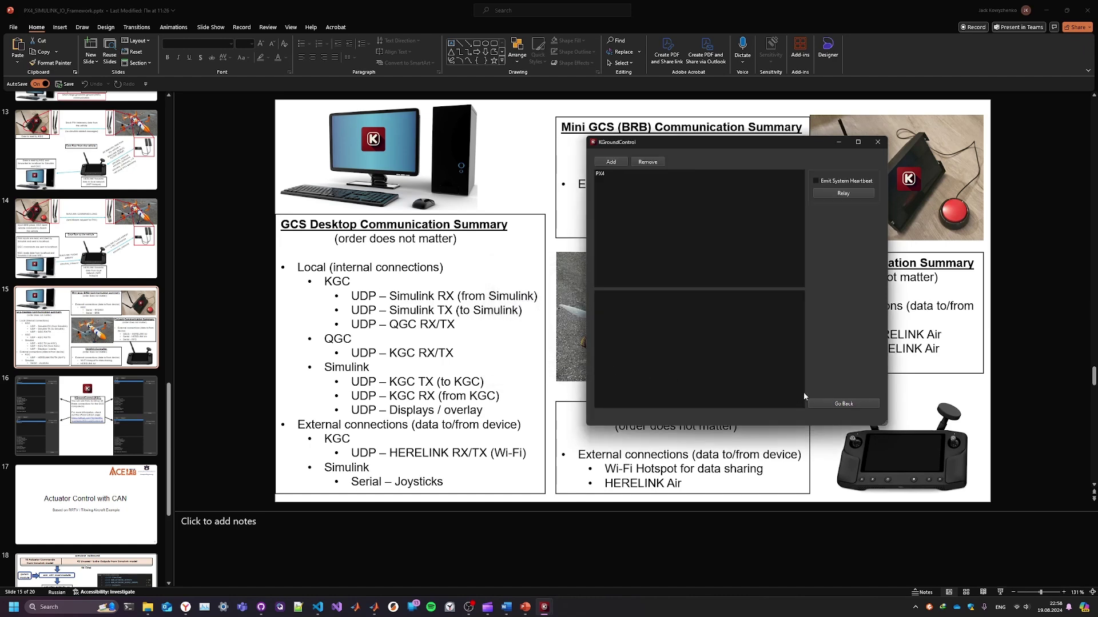
click(616, 175)
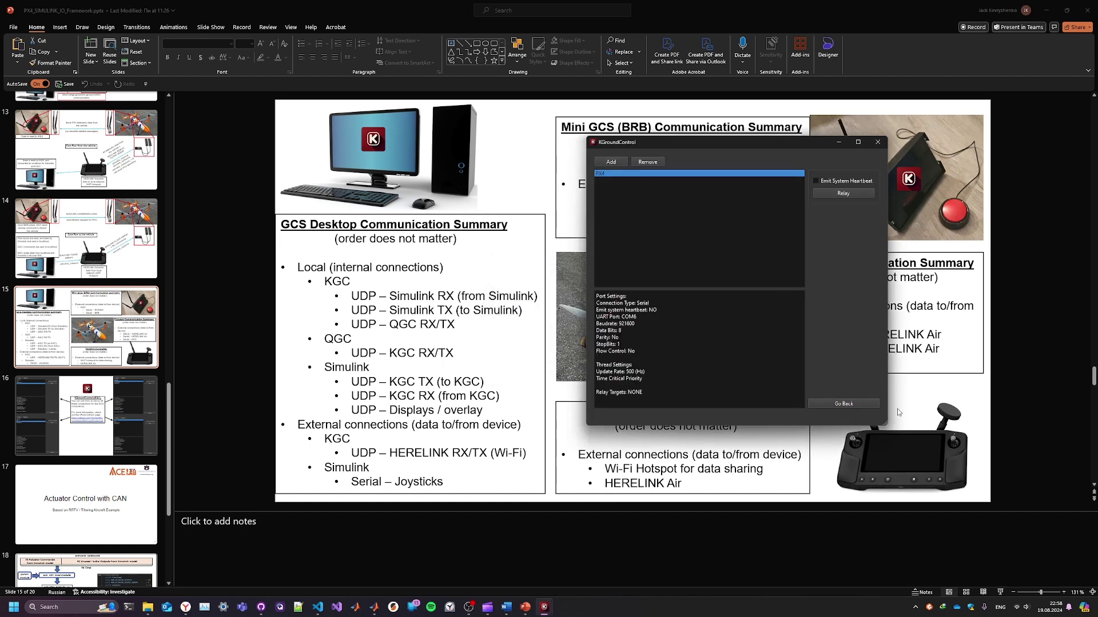
- Open the Mavlink Inspector and enlarge its window beside the main KGroundControl window
click(840, 404)
click(800, 255)
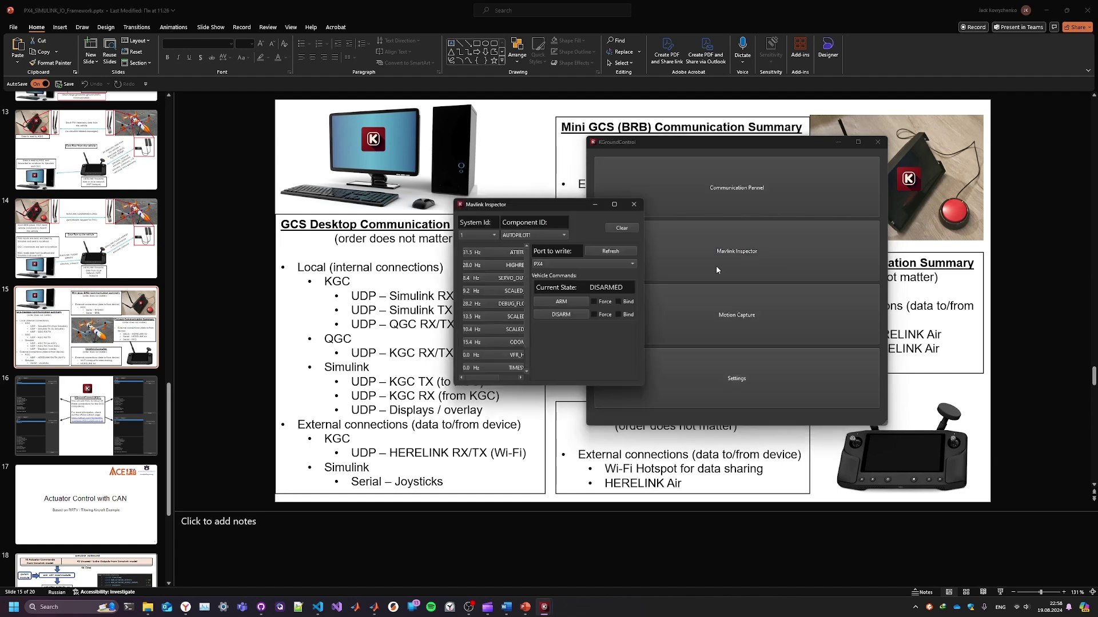
drag(496, 210, 257, 154)
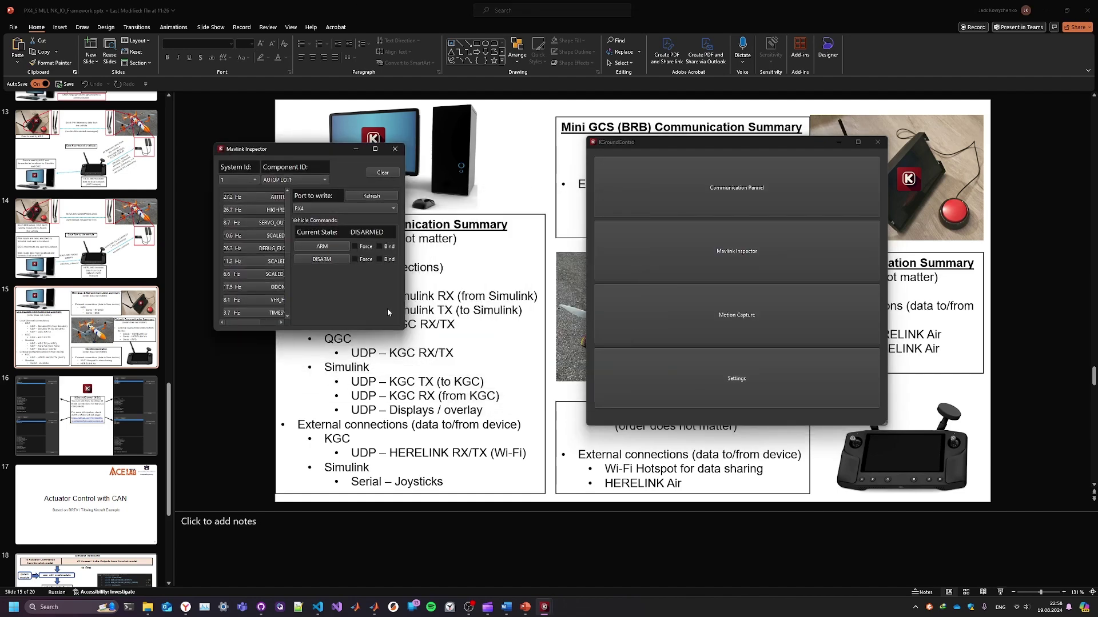
drag(403, 331, 559, 428)
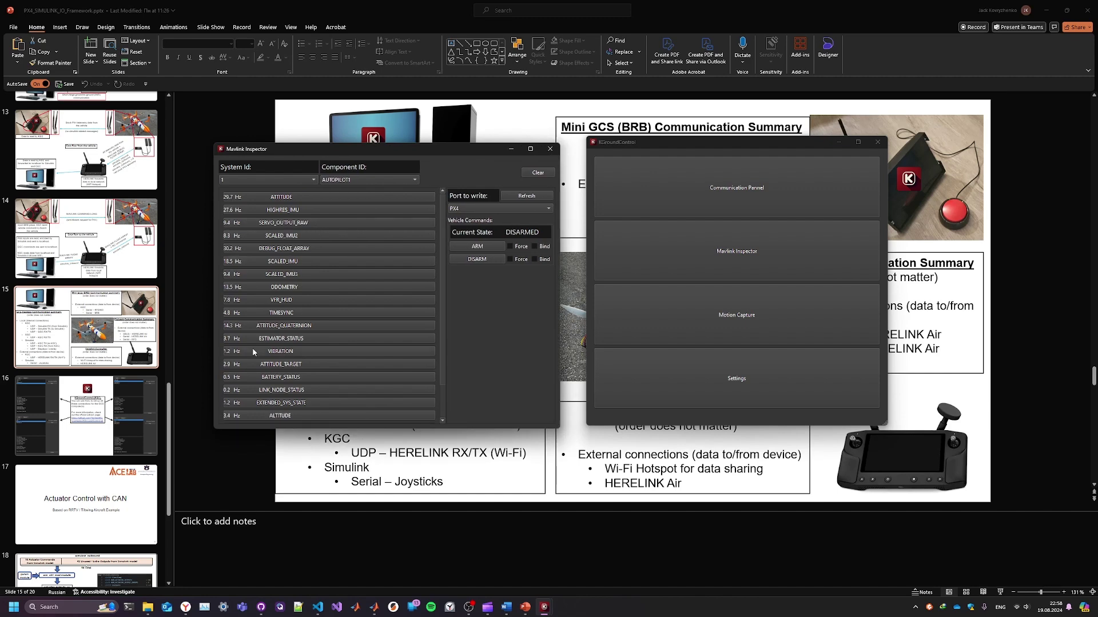
- Inspect the contents of the DEBUG_FLOAT_ARRAY message and the rest of the message list, and close the Mavlink Inspector
click(277, 249)
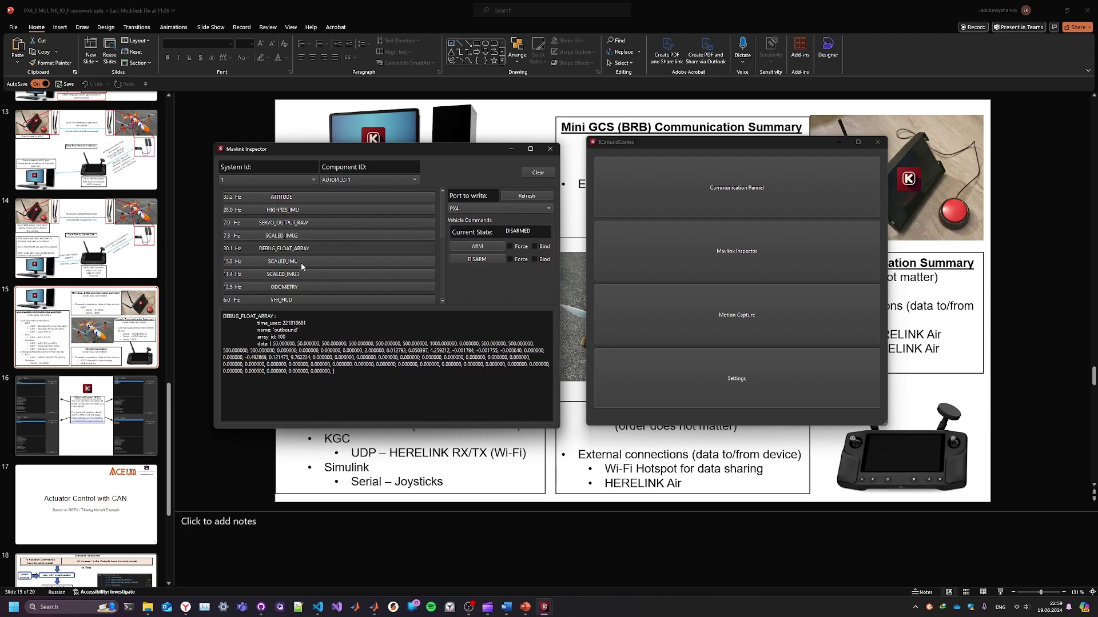
click(307, 250)
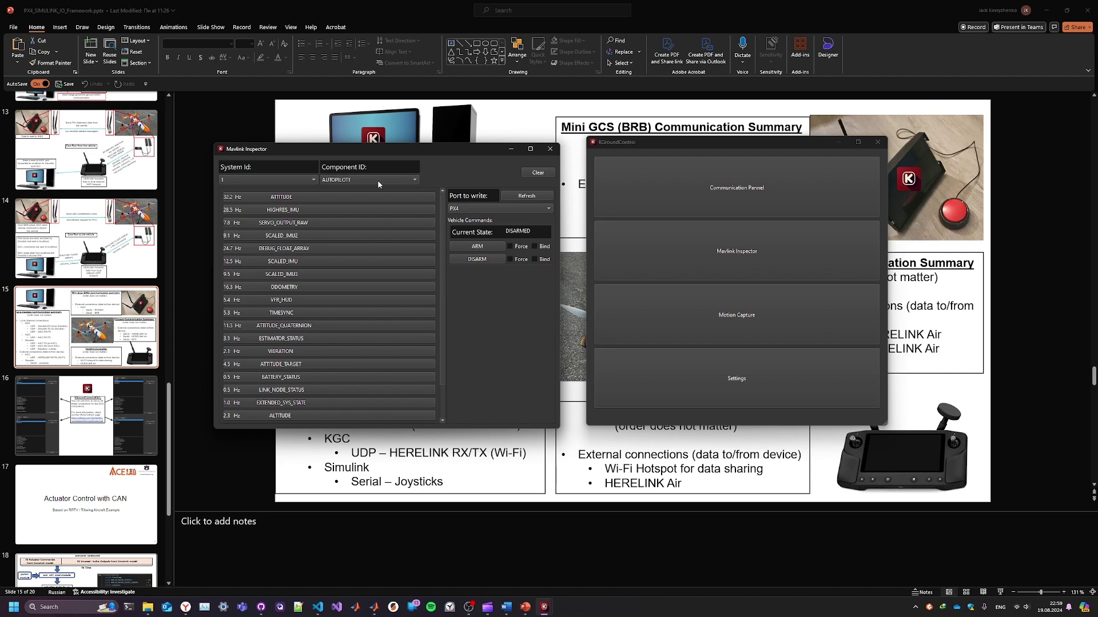
scroll(442, 247, down, 1)
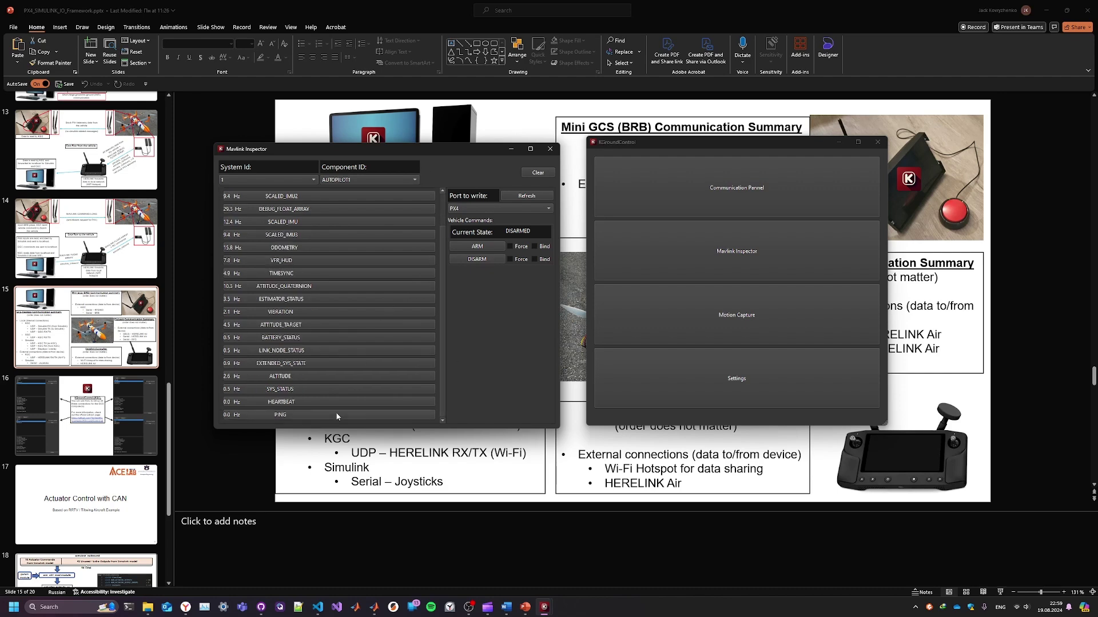
scroll(331, 382, up, 1)
click(549, 150)
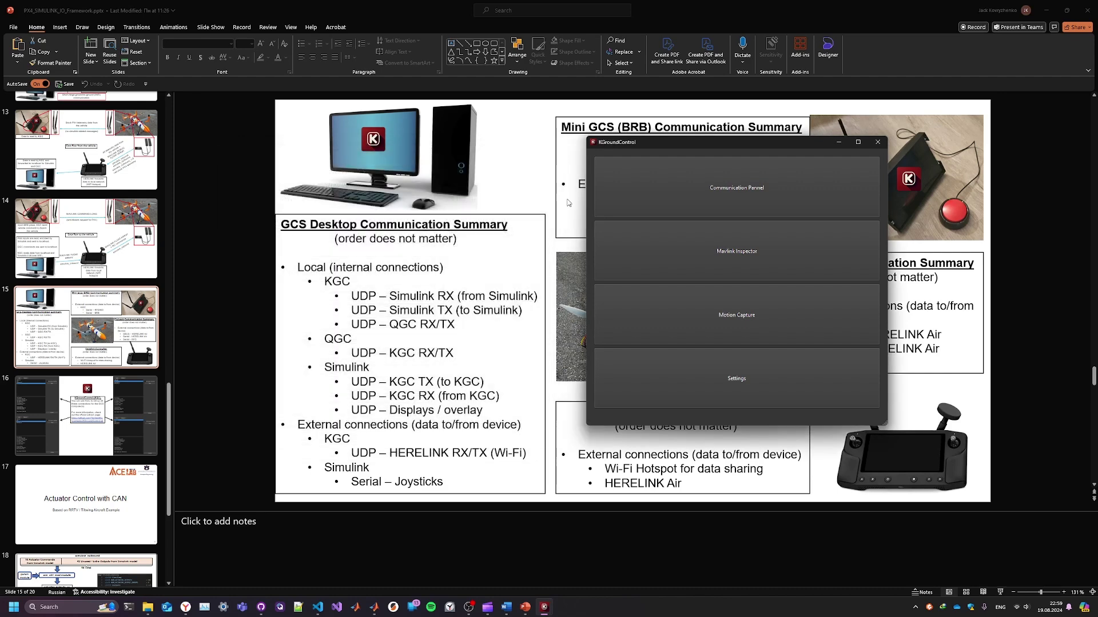
- Reopen the communication panel and place its window over PowerPoint slide 16, which holds the reference KGC connection settings
click(730, 198)
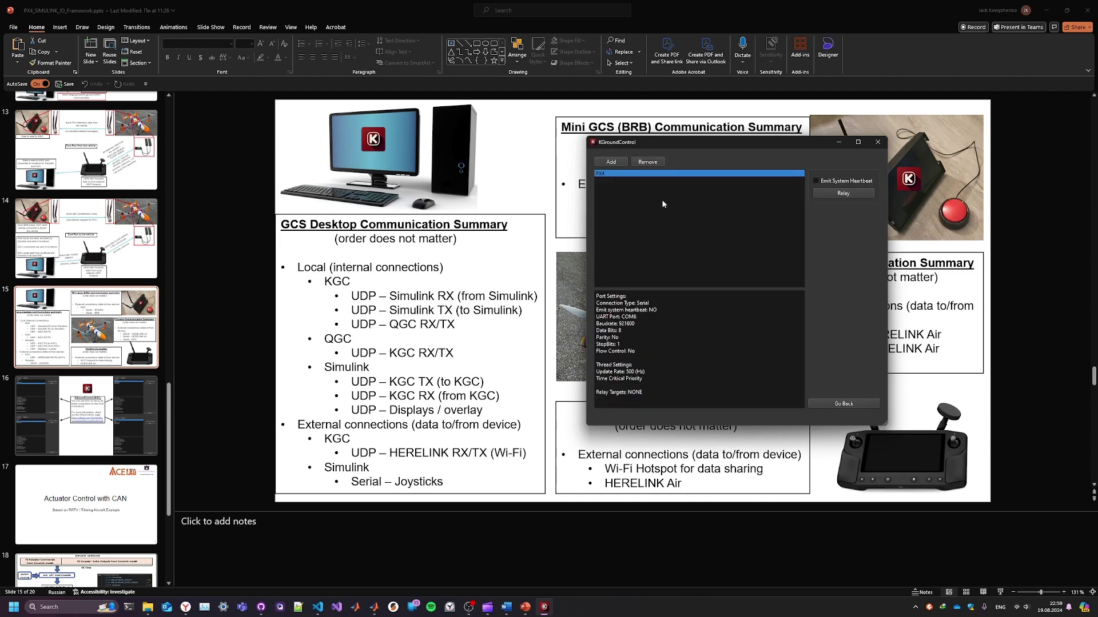
click(17, 375)
click(18, 379)
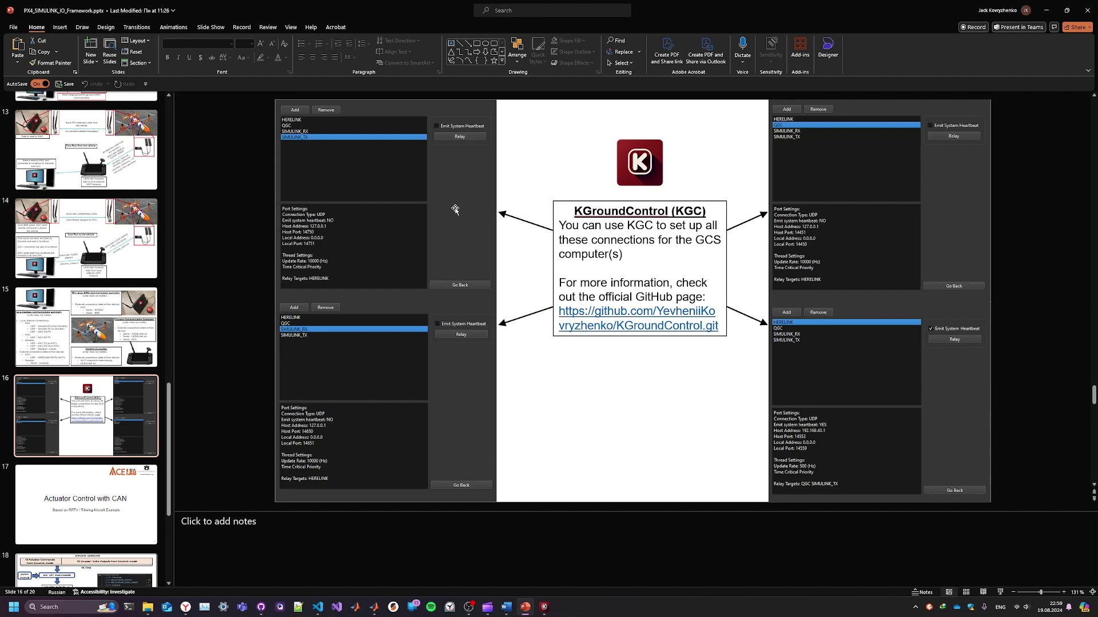
key(alt+Tab)
drag(636, 144, 561, 144)
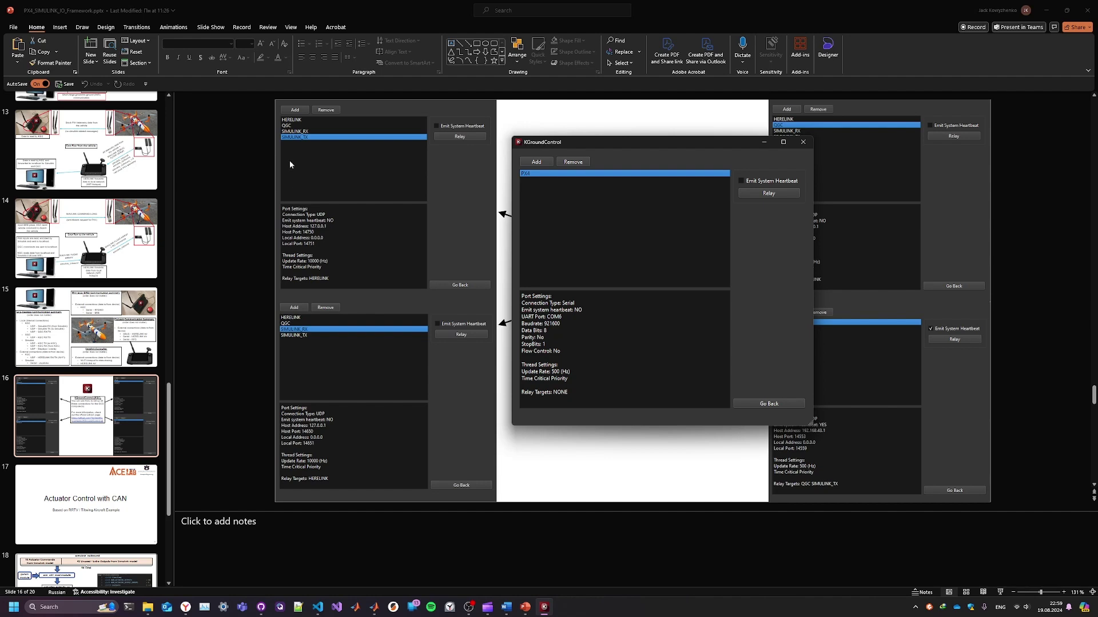
- Add a new UDP port named SIMULINK_TX
click(524, 164)
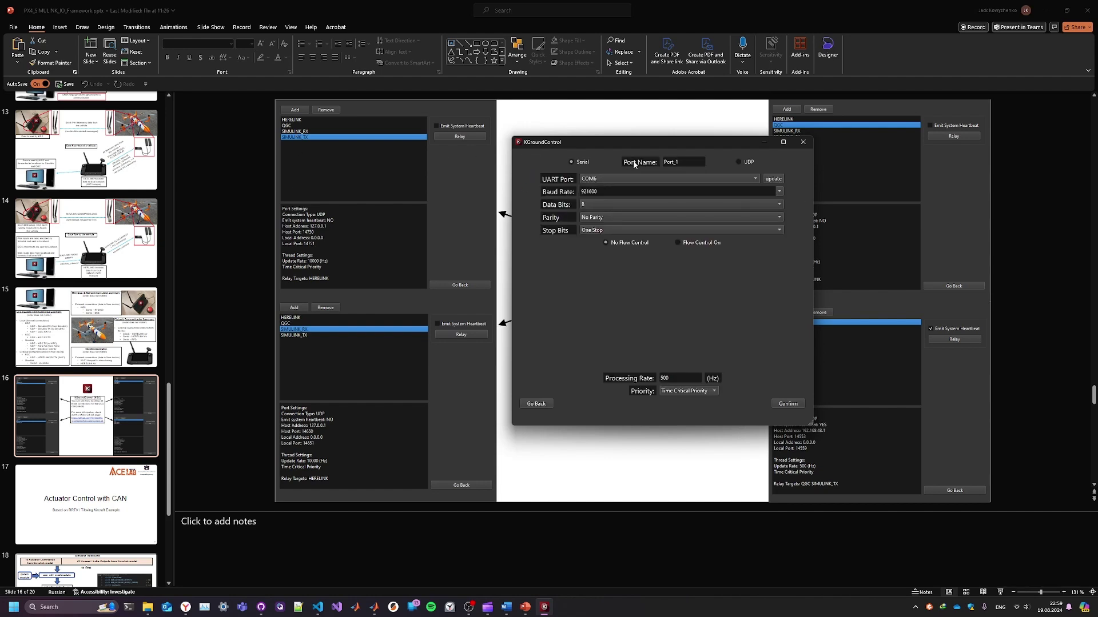
click(739, 163)
double_click(691, 162)
text(SIMULINK_TX)
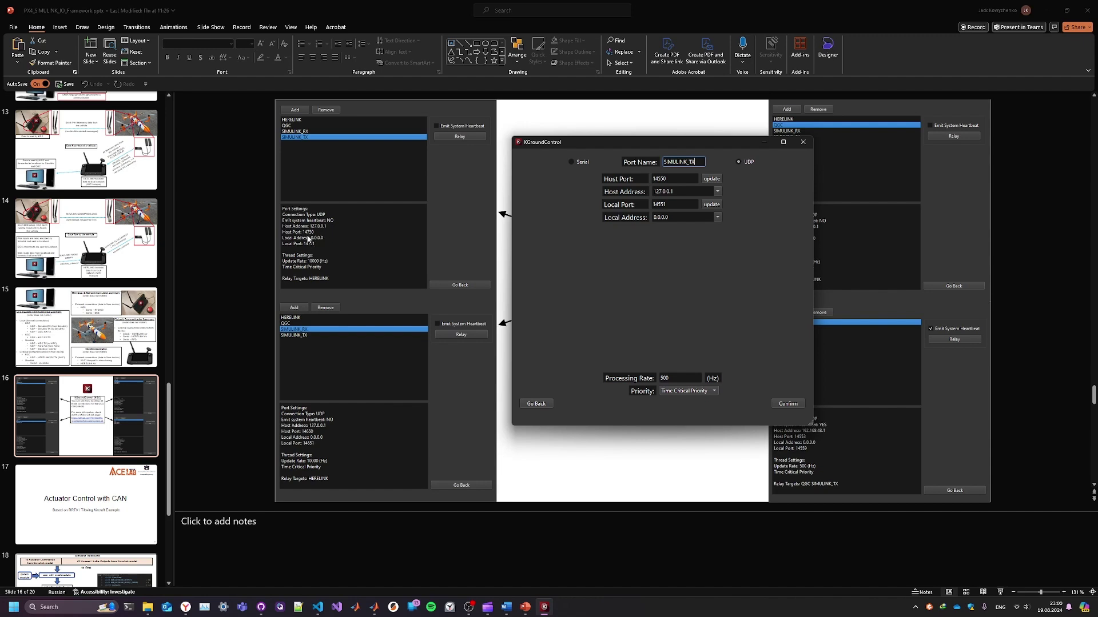
- Set the SIMULINK_TX host port to 14750 and local port to 14751, and start the UDP communication
click(675, 178)
text(75)
click(676, 209)
click(786, 404)
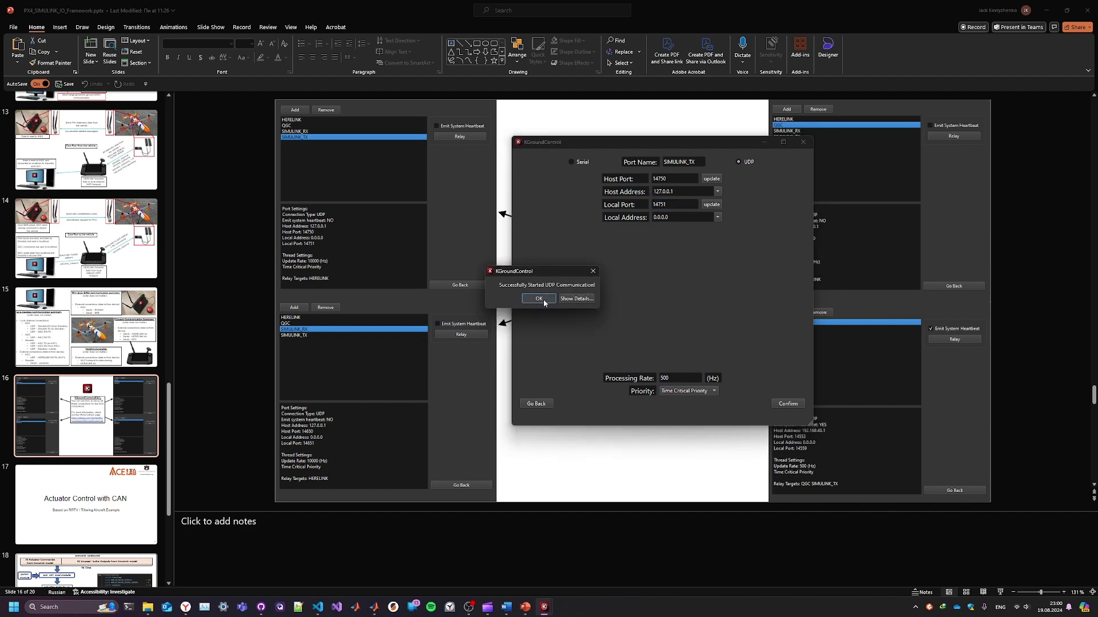
click(538, 299)
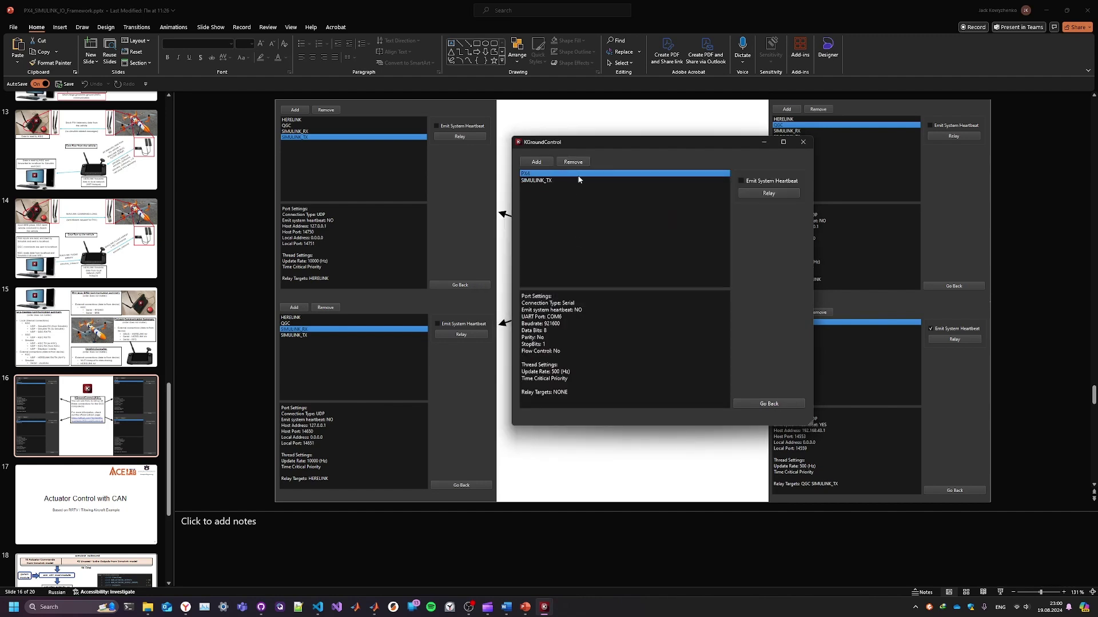
- Set SIMULINK_TX as the relay target for the PX4 port and show the SIMULINK_TX port settings
click(580, 180)
click(559, 175)
click(757, 193)
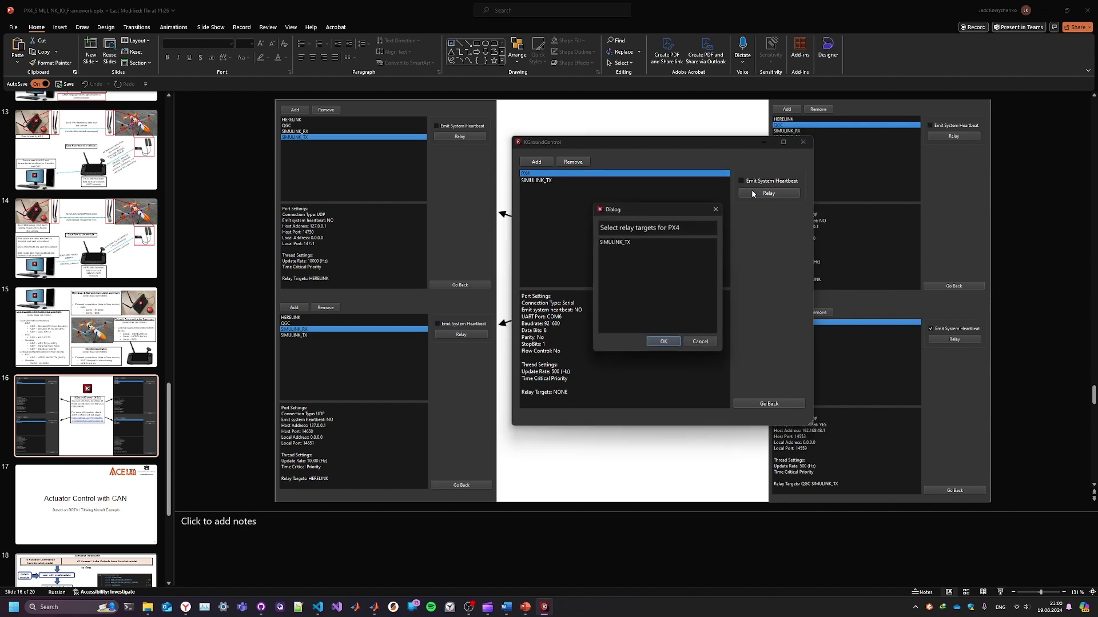
click(613, 243)
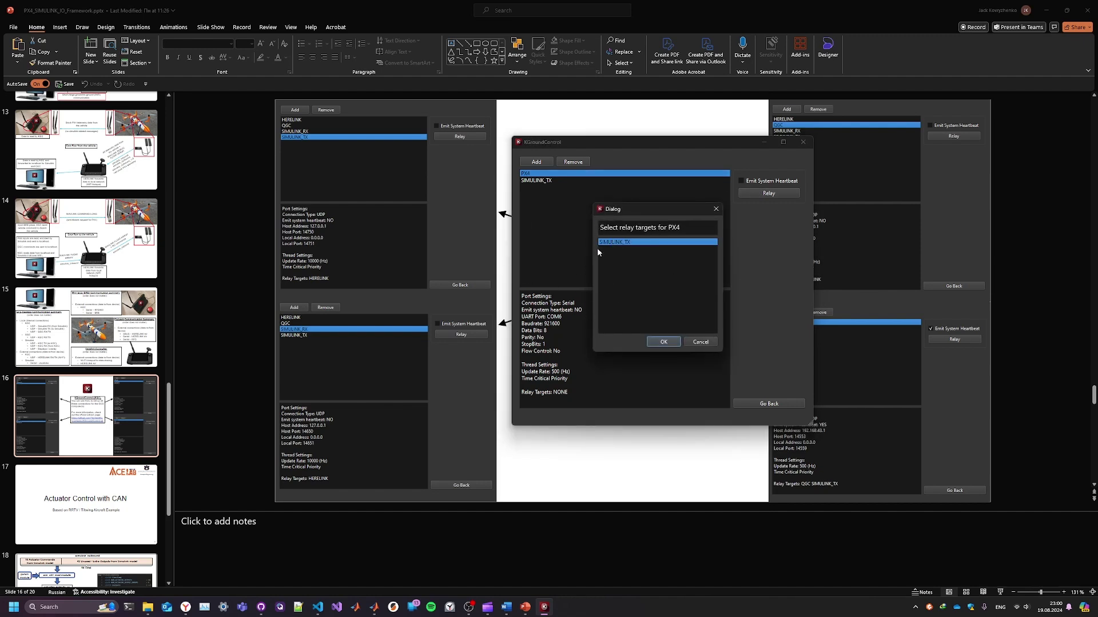
click(647, 341)
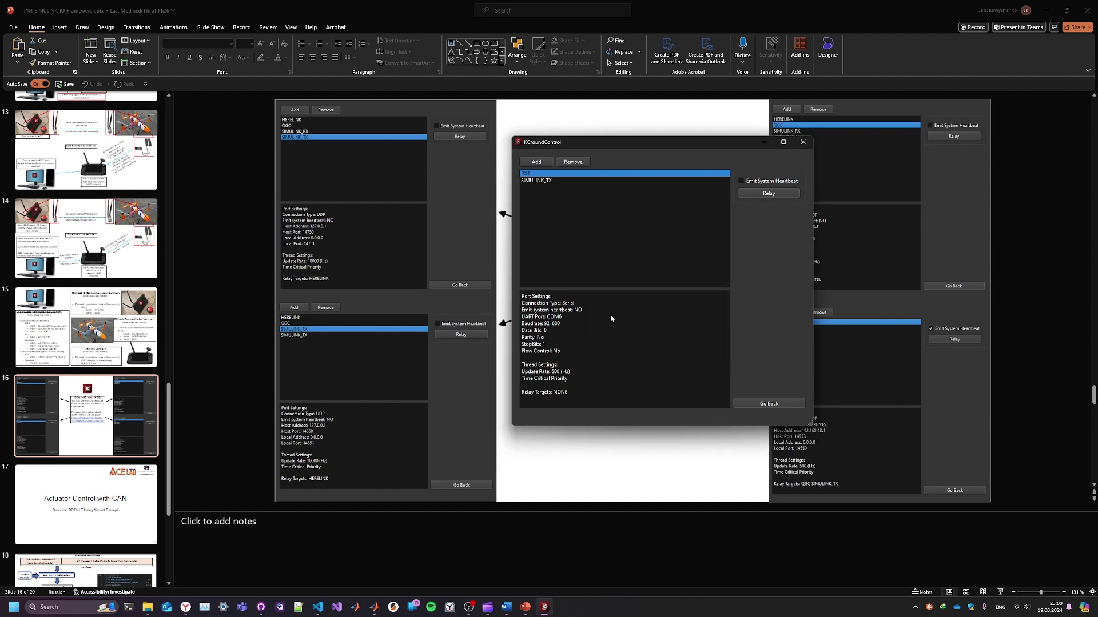
click(549, 180)
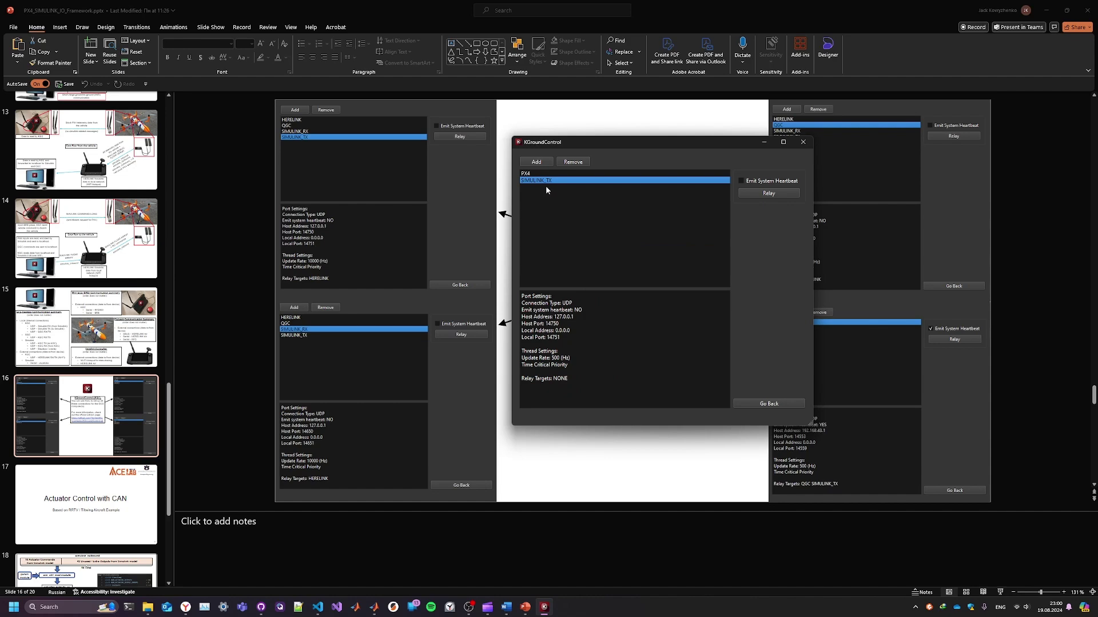
- Switch to MATLAB and open the GCS model from the project shortcuts
click(374, 607)
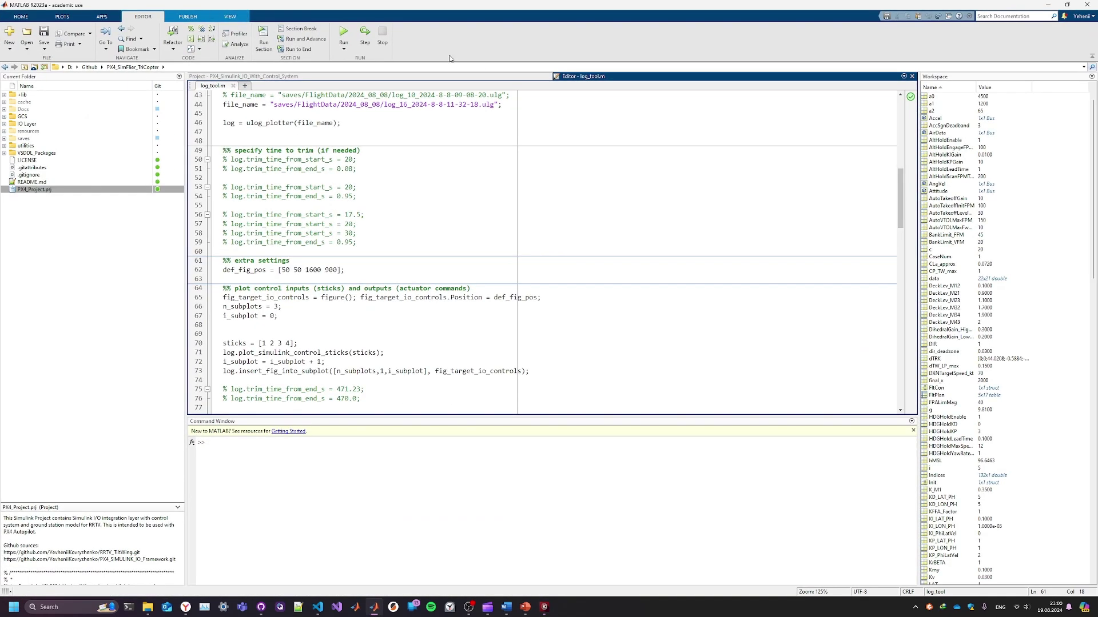
click(411, 77)
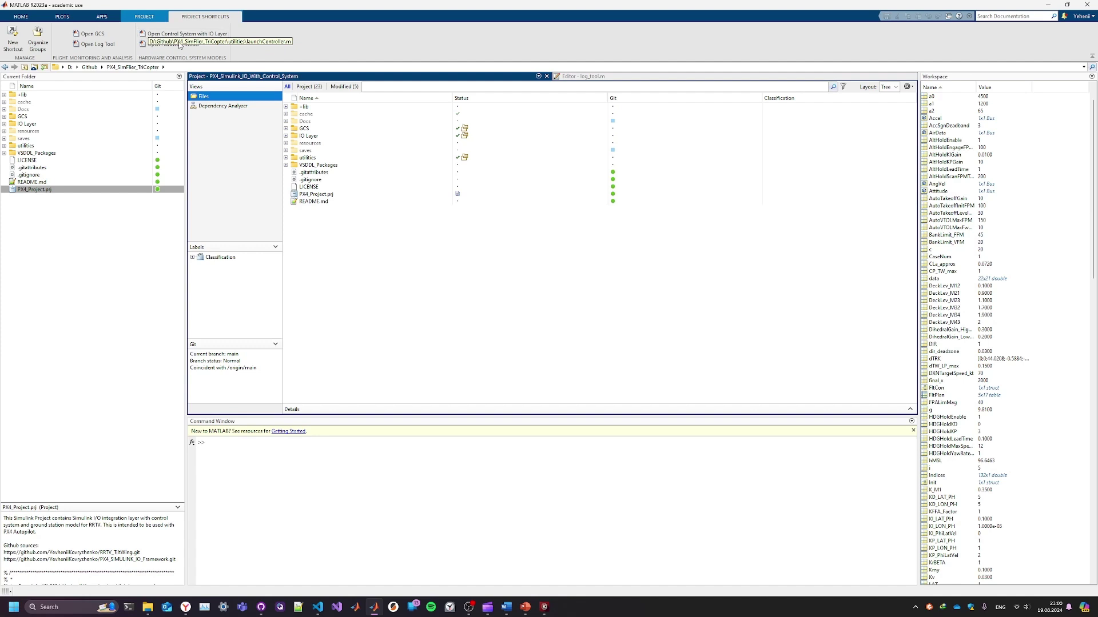
click(92, 34)
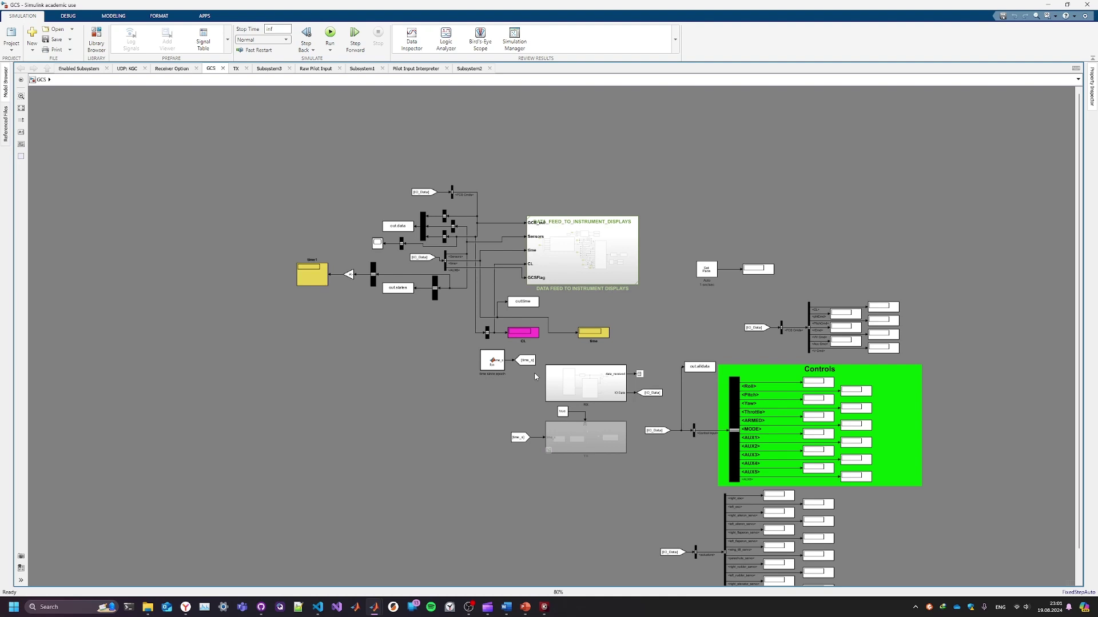
- Comment out the DATA_FEED_TO_INSTRUMENT_DISPLAYS subsystem in the GCS model
scroll(535, 377, up, 2)
scroll(527, 467, up, 1)
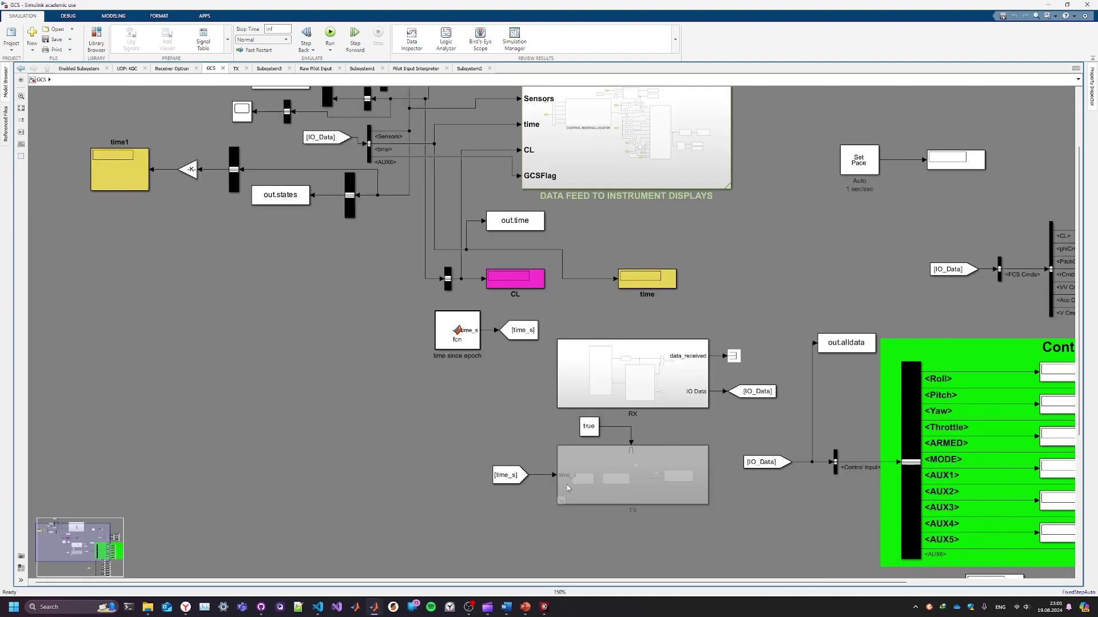
drag(541, 546, 658, 469)
drag(567, 519, 683, 466)
click(525, 509)
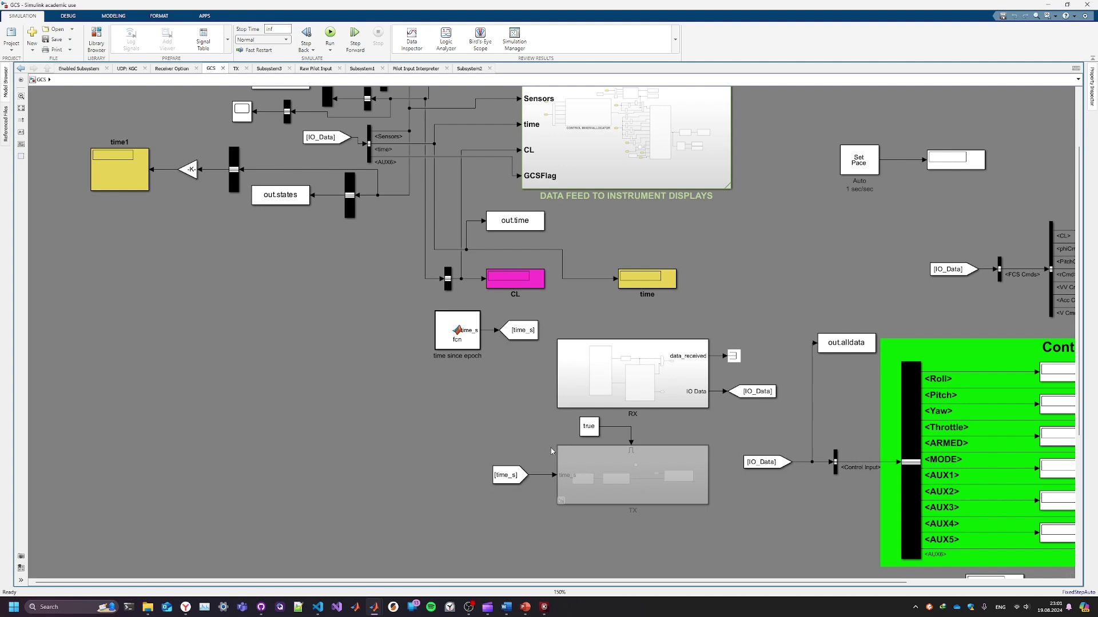
click(667, 347)
click(436, 349)
key(space)
click(673, 163)
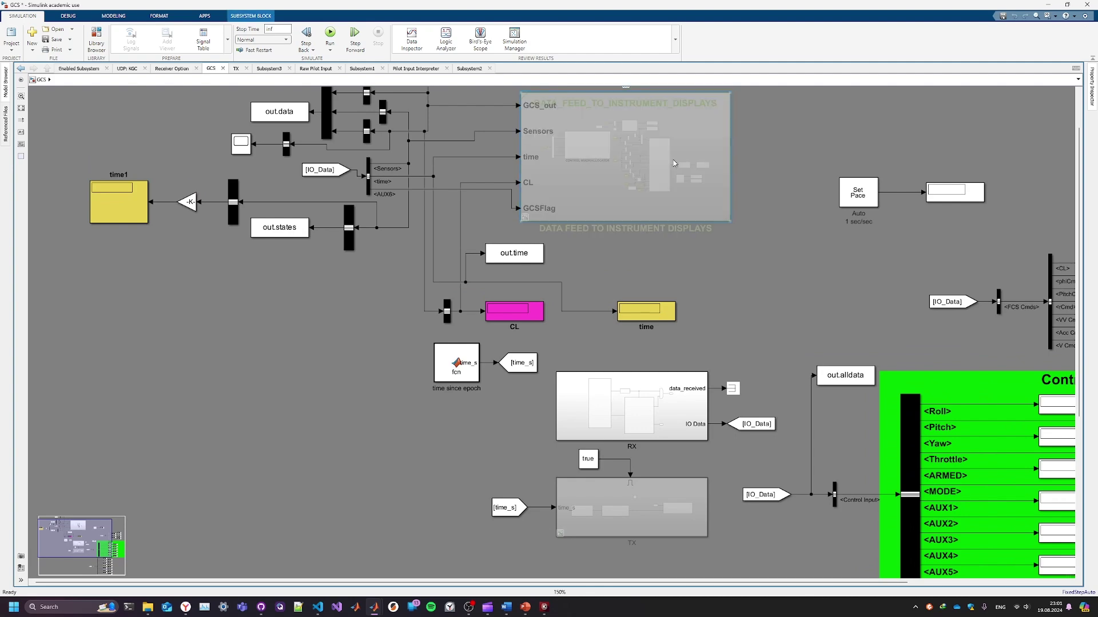
- Open the RX subsystem of the GCS model
drag(576, 267, 579, 355)
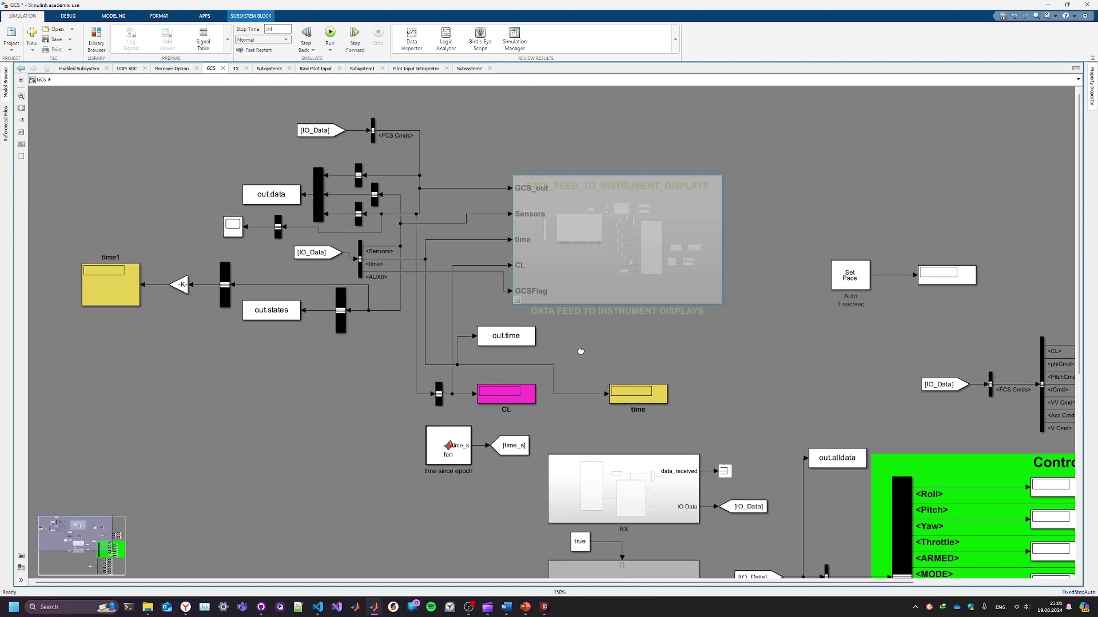
scroll(580, 355, down, 3)
drag(781, 396, 700, 255)
double_click(520, 249)
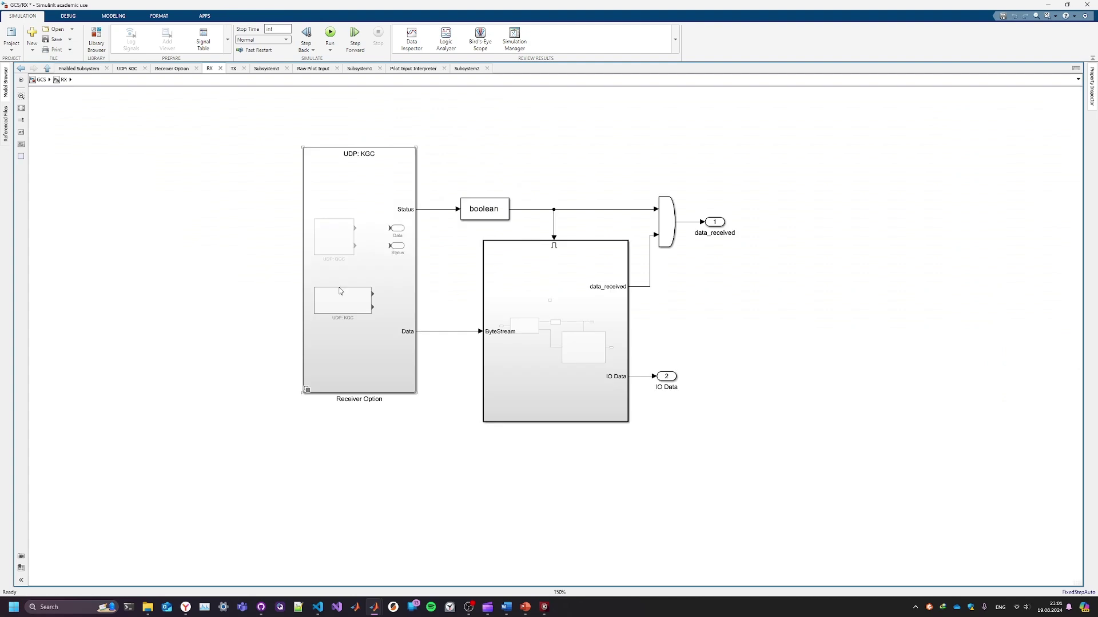
- Open the parameters of the QGC UDP Receive block inside the UDP: KGC variant of the Receiver Option subsystem
double_click(343, 309)
key(Escape)
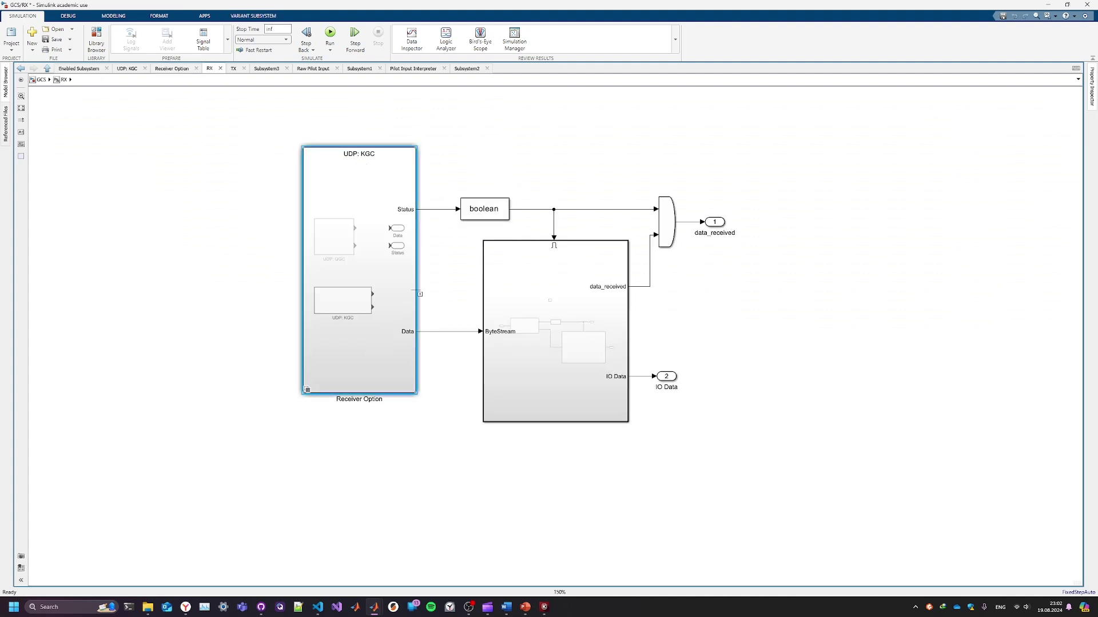
double_click(333, 373)
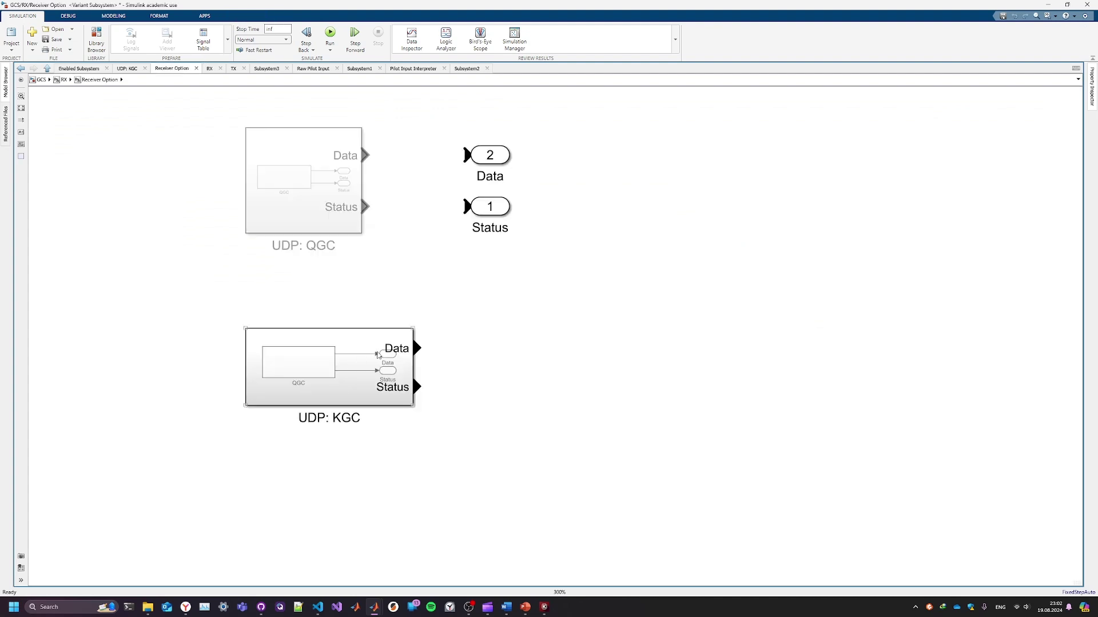
double_click(318, 369)
click(427, 403)
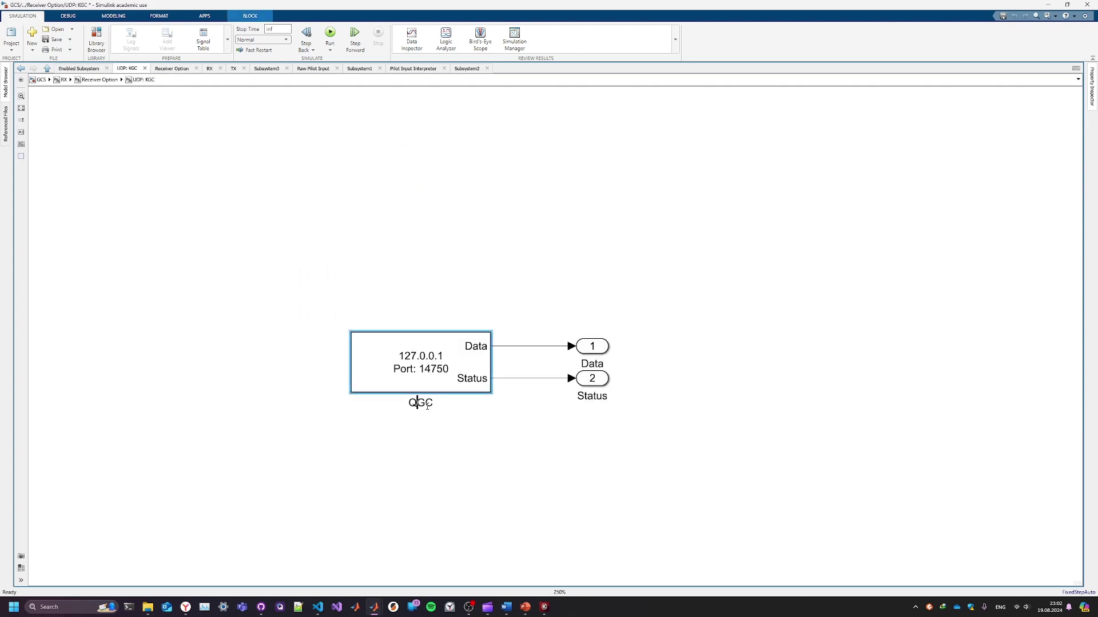
click(400, 443)
click(460, 346)
double_click(385, 347)
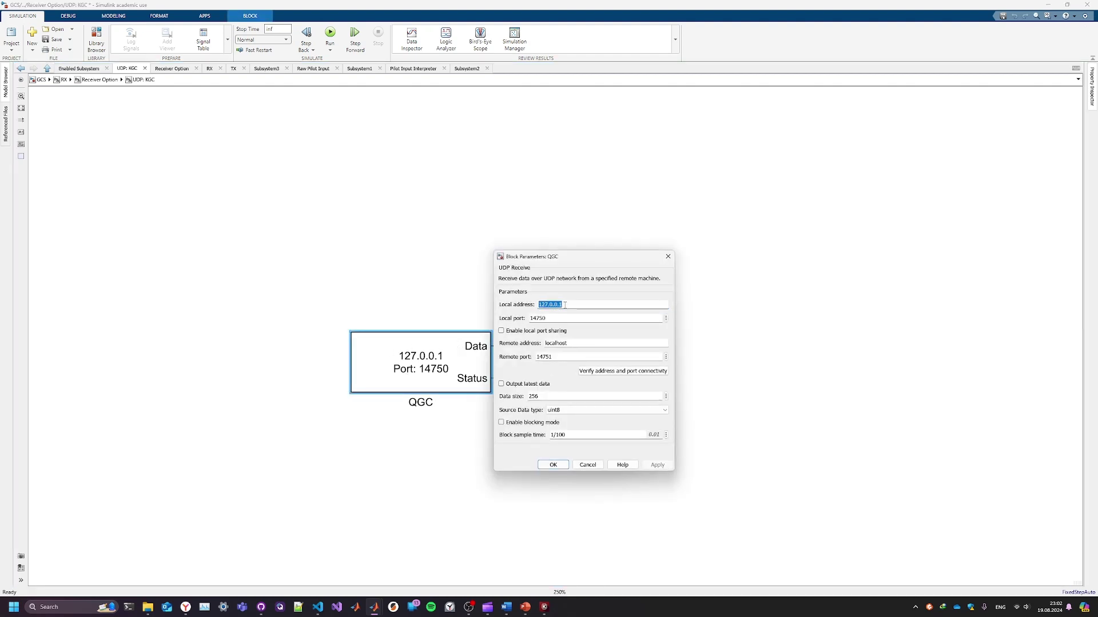
- Compare the block's local and remote ports with the SIMULINK_TX port settings in KGroundControl, and close the block parameters
double_click(546, 316)
double_click(564, 356)
double_click(553, 315)
double_click(558, 355)
click(544, 607)
drag(622, 137, 786, 182)
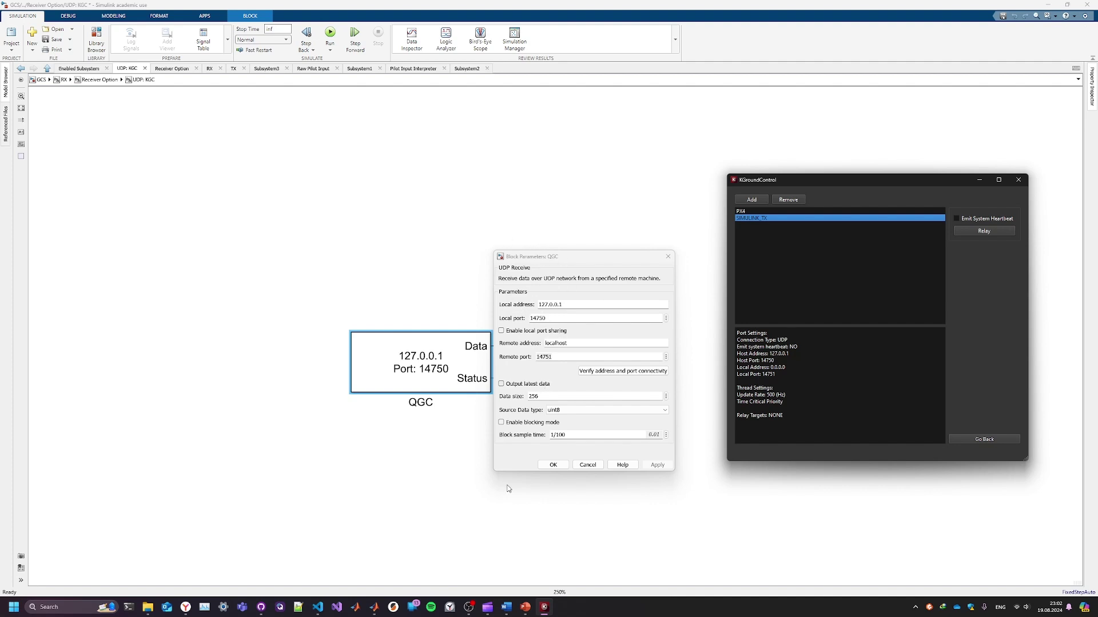
click(587, 465)
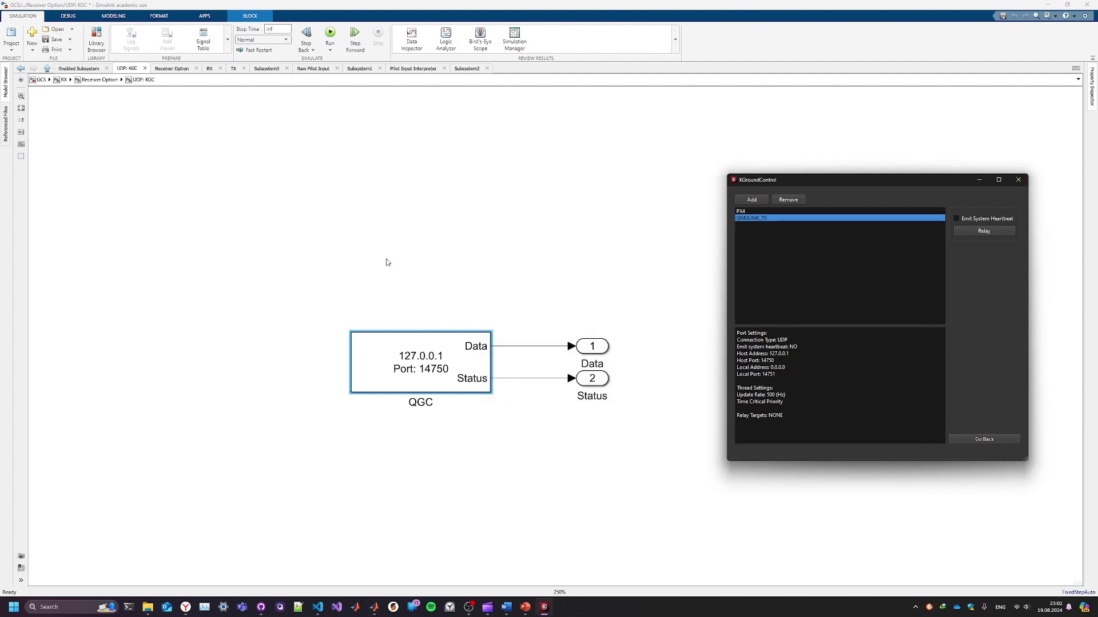
- Return to the top level of the GCS model and run the simulation
click(406, 281)
key(Escape)
key(Escape)
key(Escape)
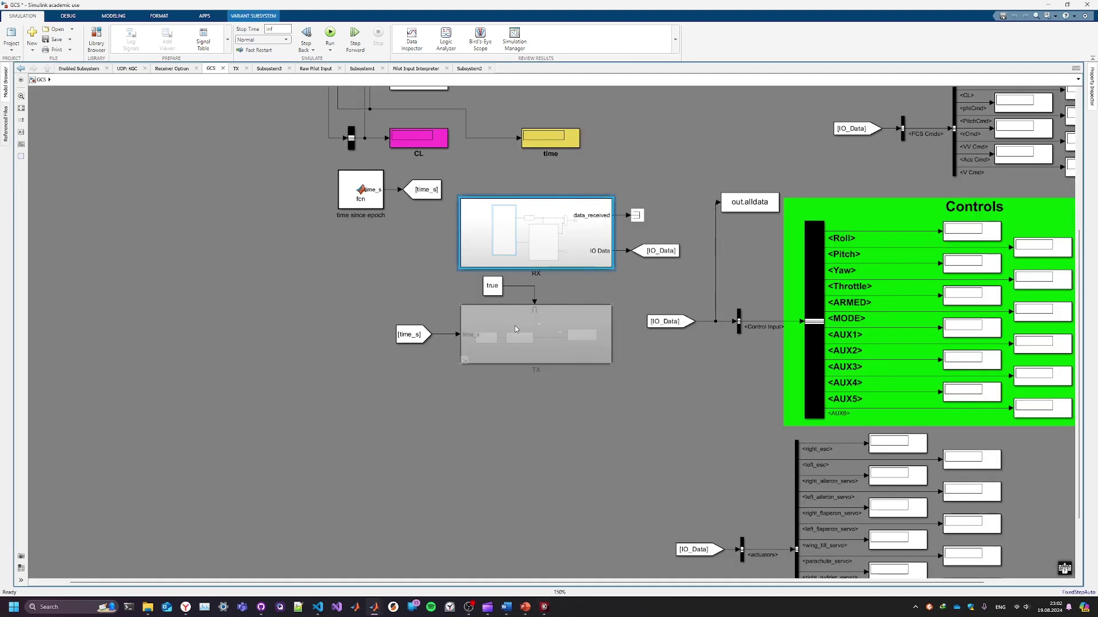
key(Up)
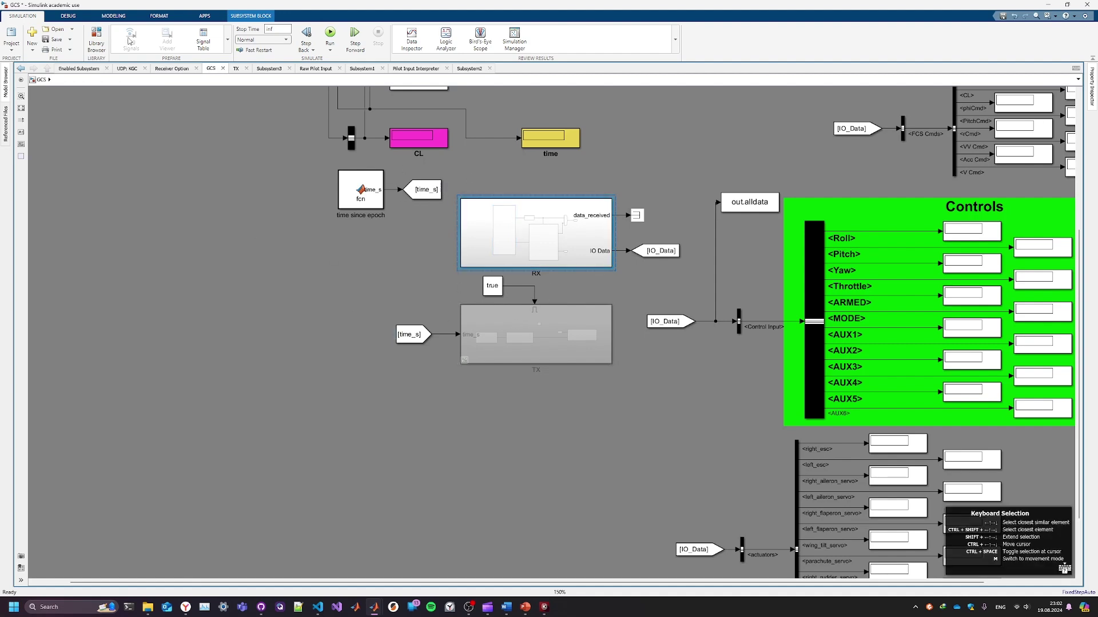
key(ctrl+d)
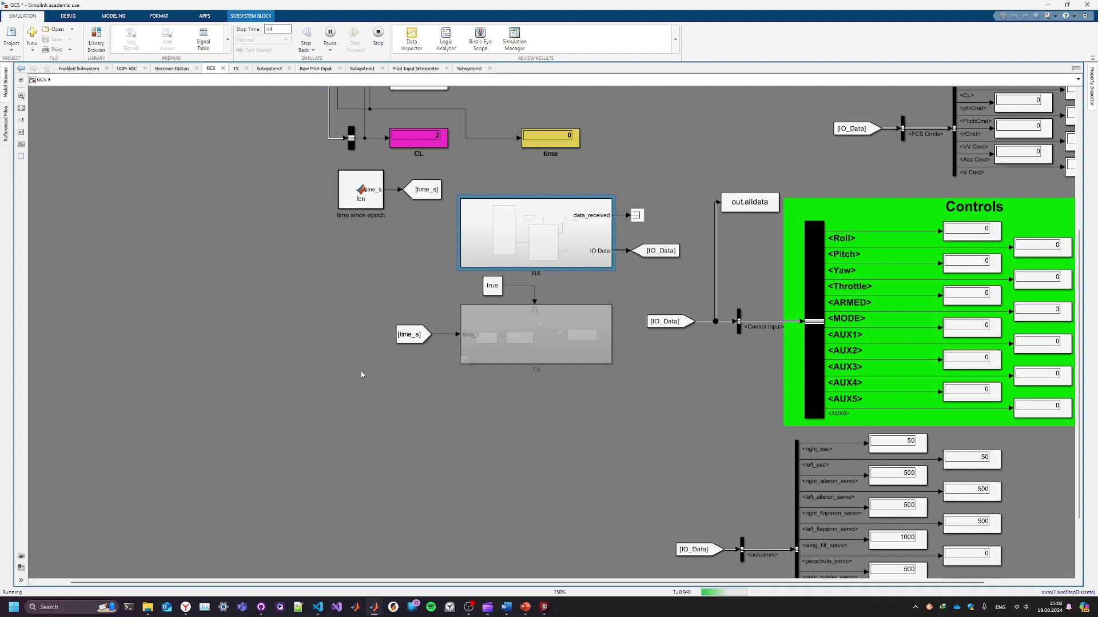
- Examine the live Controls and actuator displays, and remove the port value label from the MODE signal
drag(460, 397, 303, 365)
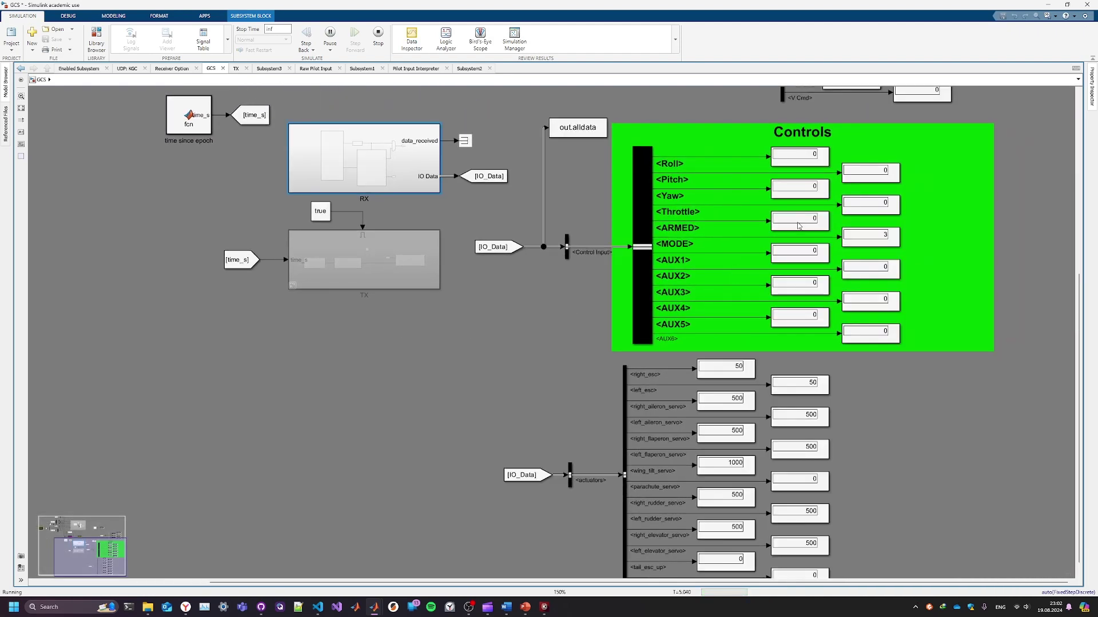
click(683, 242)
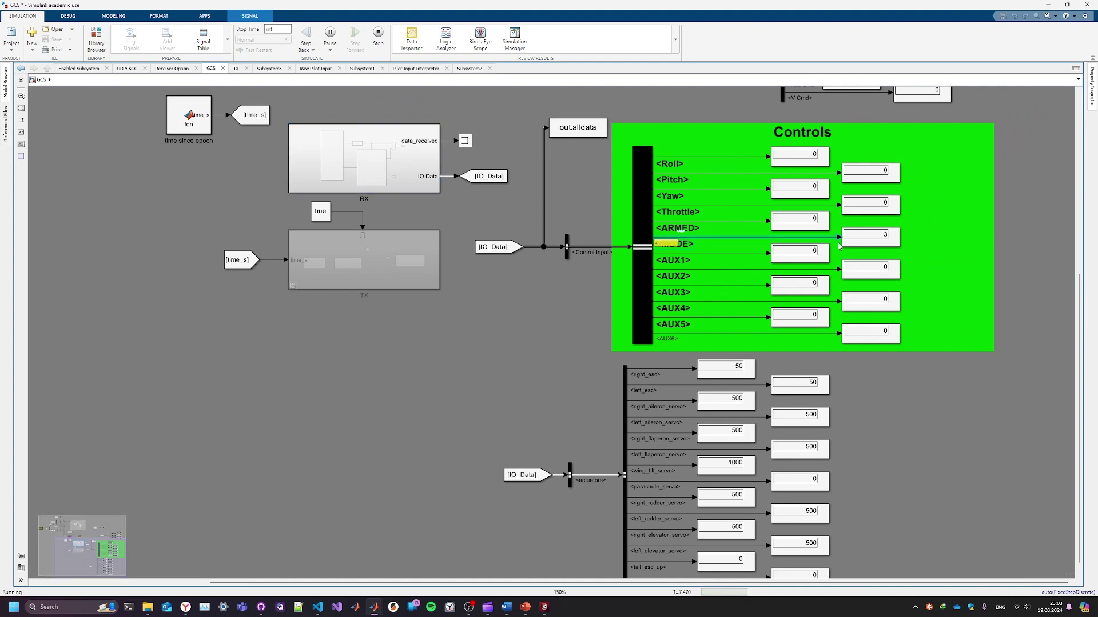
right_click(721, 240)
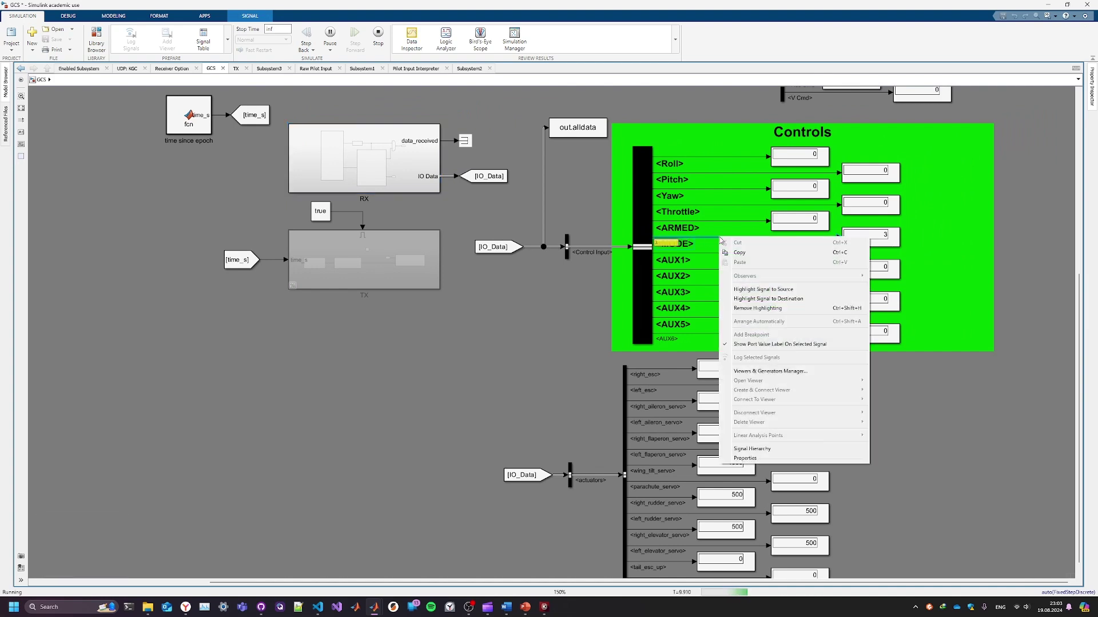
click(760, 345)
click(462, 323)
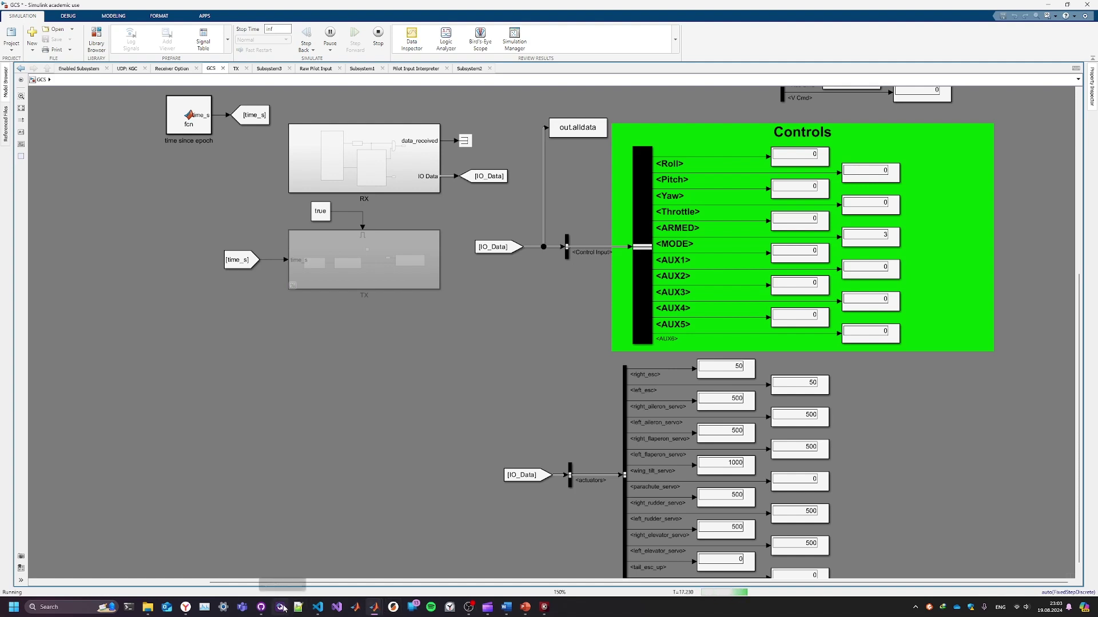
drag(663, 417, 573, 486)
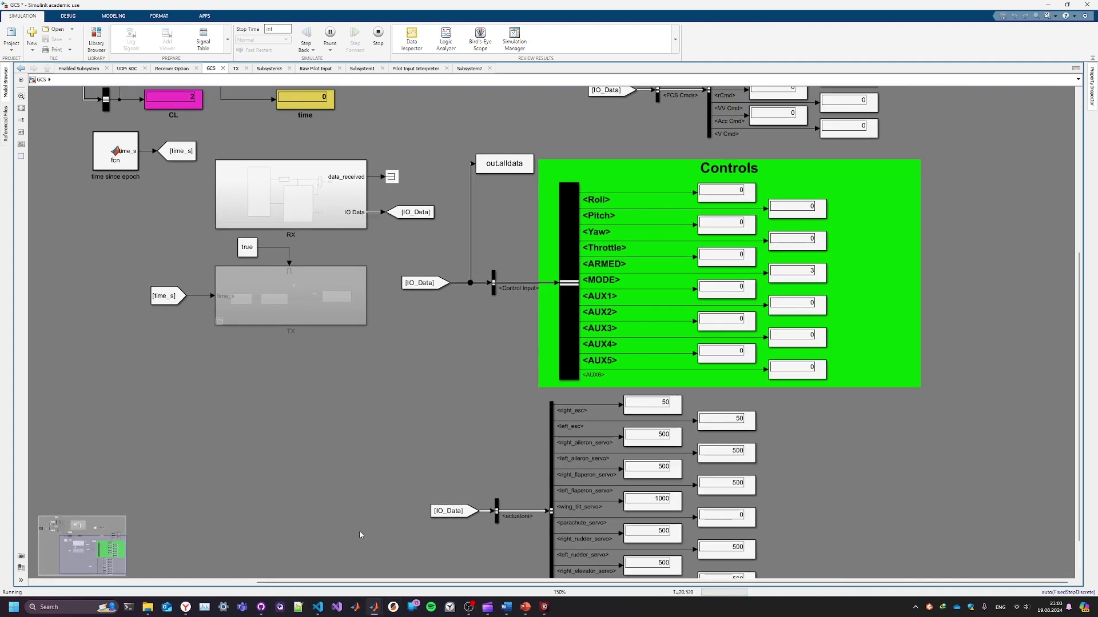
- Switch to QGroundControl and shrink its window so the running GCS model is visible beside it
click(279, 607)
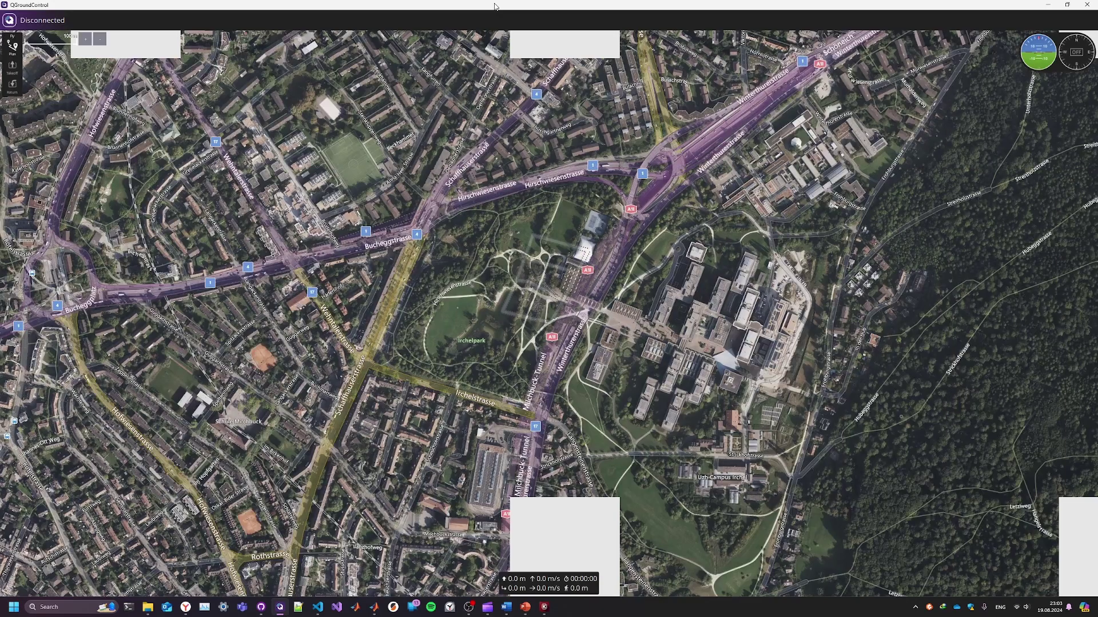
drag(494, 7, 383, 31)
drag(734, 430, 400, 548)
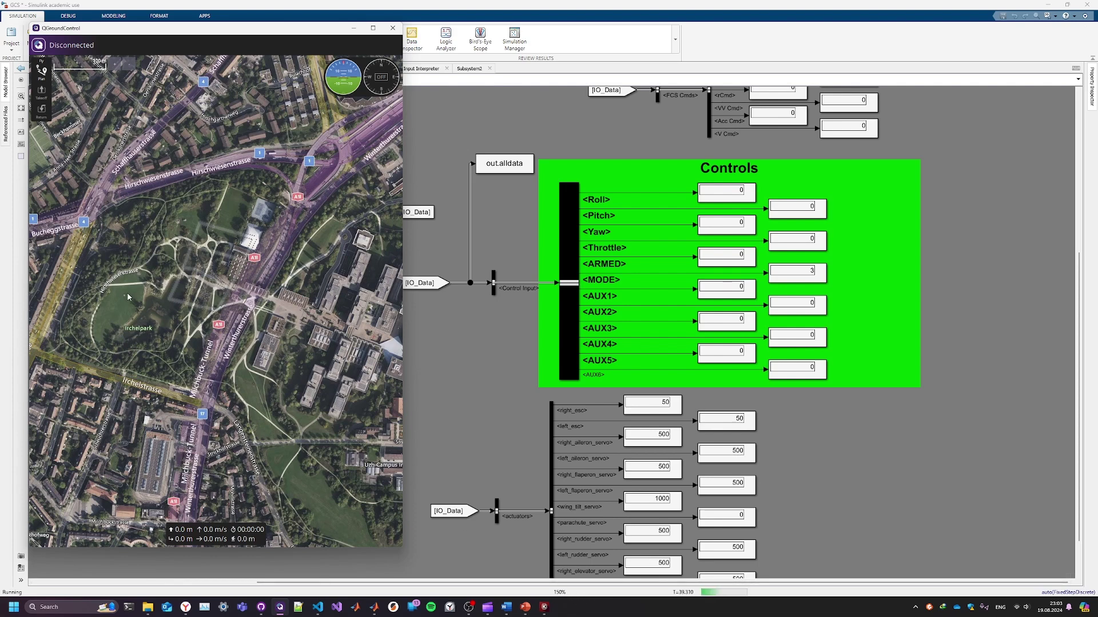
- Switch to KGroundControl and begin adding a new port with the UDP connection type
click(543, 607)
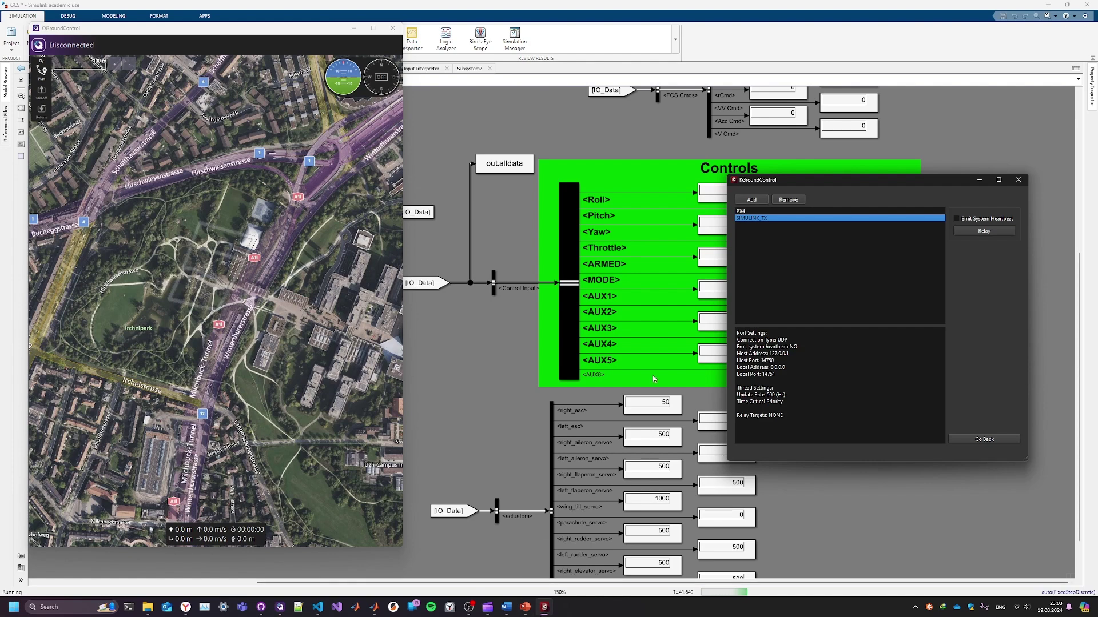
drag(753, 180, 757, 169)
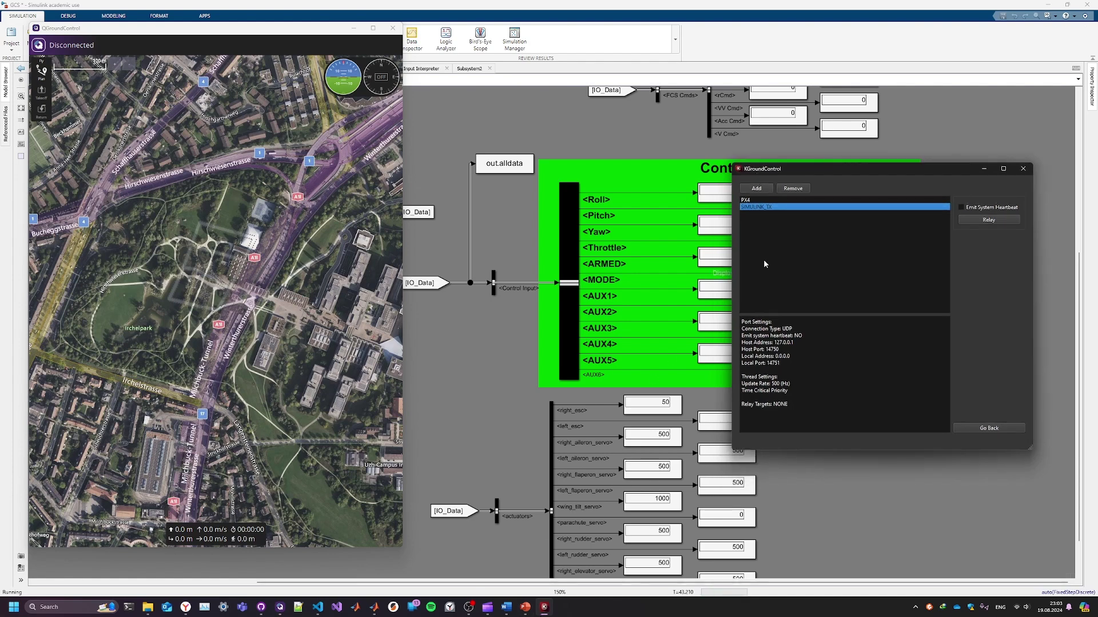
click(746, 187)
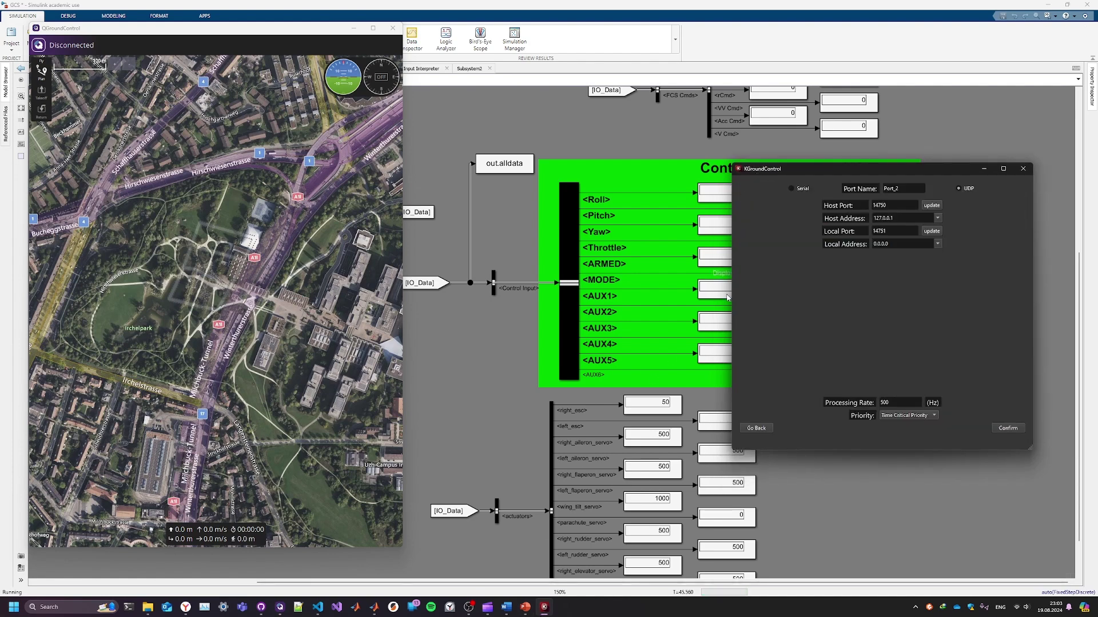
click(799, 188)
click(958, 188)
click(907, 206)
- Look up the QGC port settings on the PowerPoint slide about KGroundControl, and return to the new port form
click(526, 607)
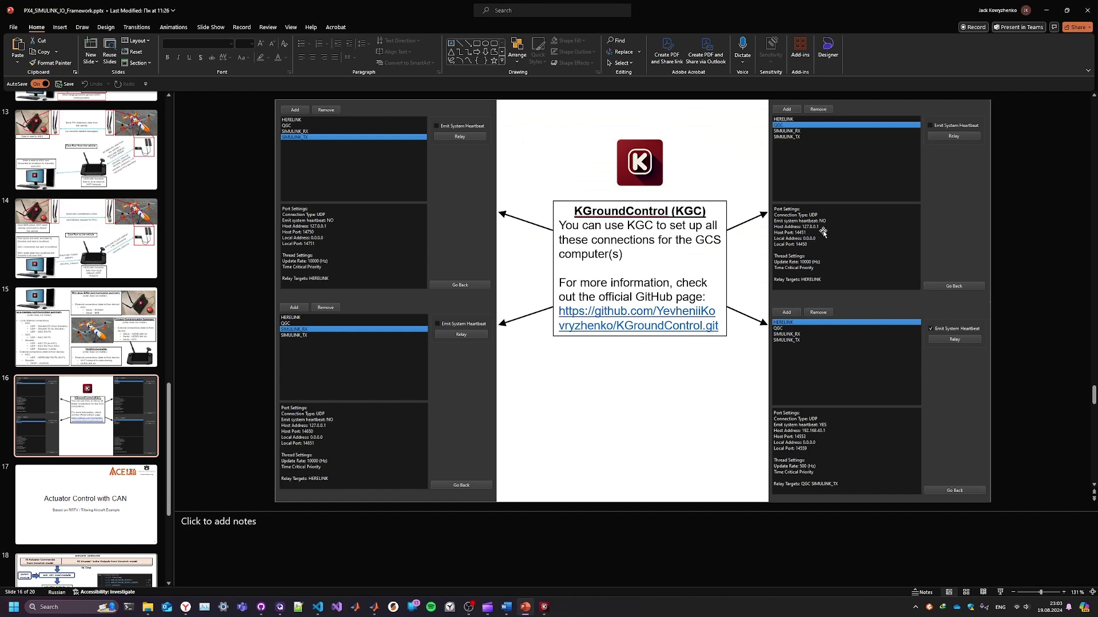
scroll(823, 232, up, 5)
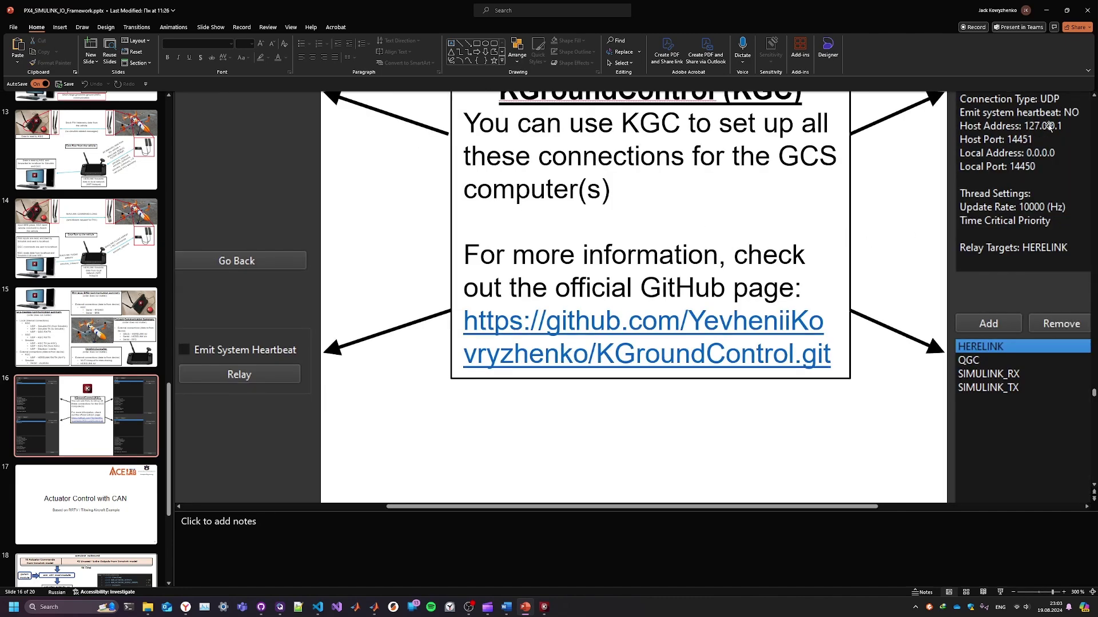
key(alt+Tab)
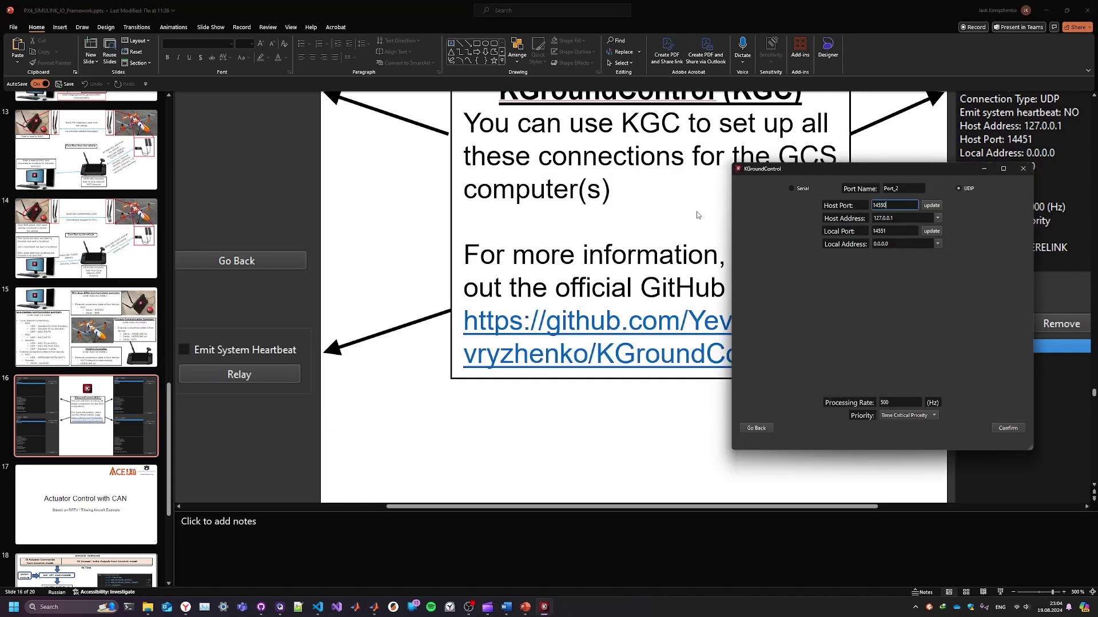
- Create the UDP port with host port 14451, local port 14450 and the name QGC
drag(896, 203, 689, 174)
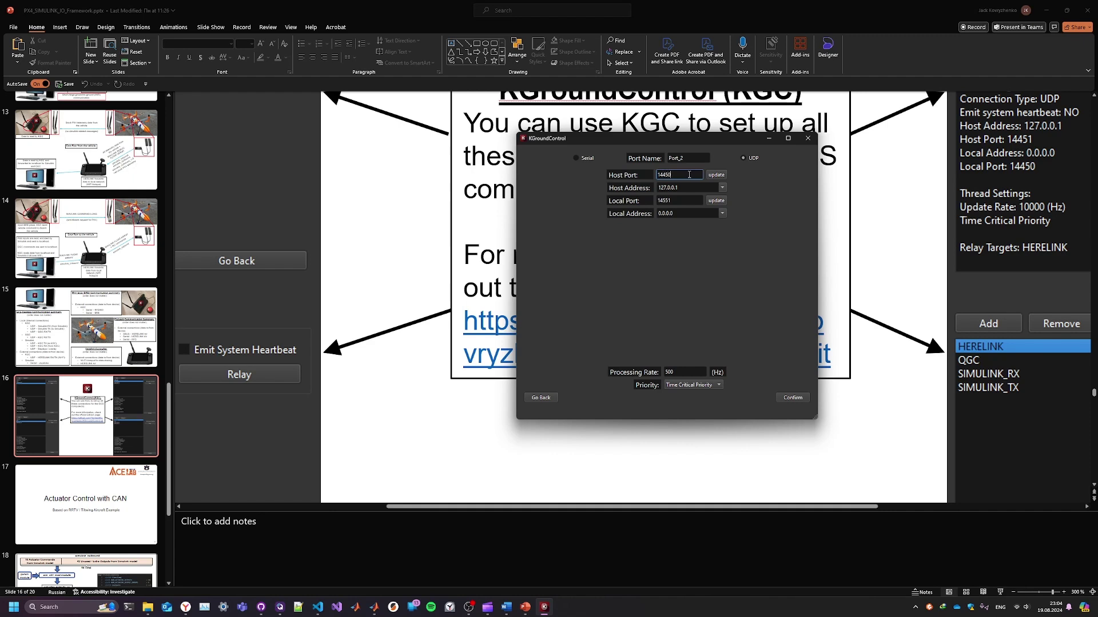
click(673, 202)
key(Right)
key(Delete)
text(4)
double_click(690, 160)
text(QGC)
click(793, 397)
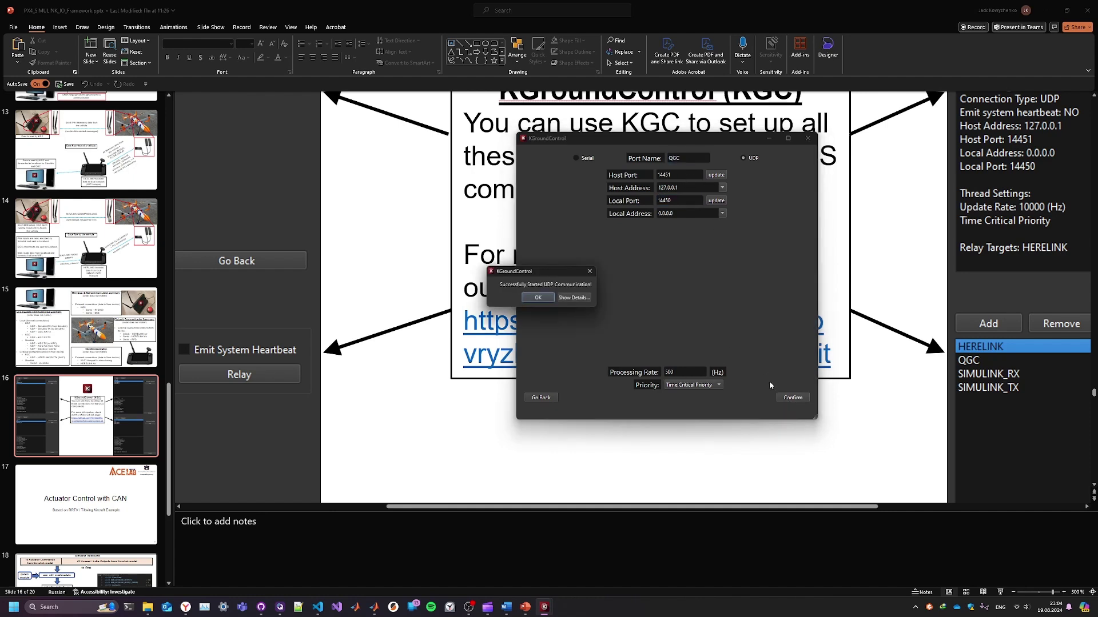
click(532, 299)
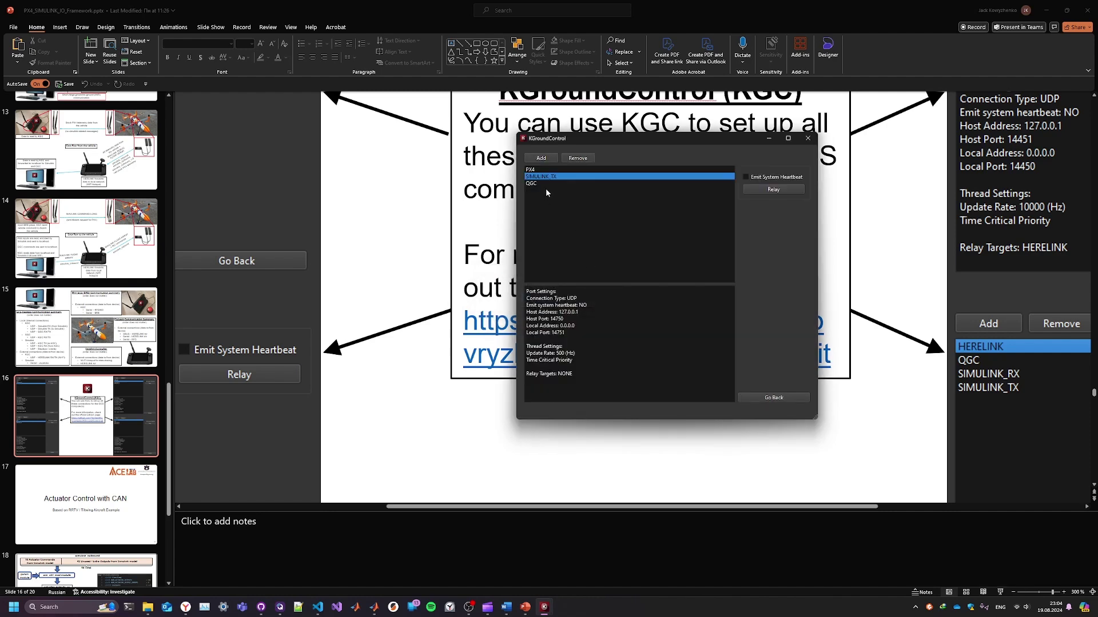
- Minimize PowerPoint, set SIMULINK_TX and QGC as the relay targets of the PX4 port, and select the QGC port
click(1045, 10)
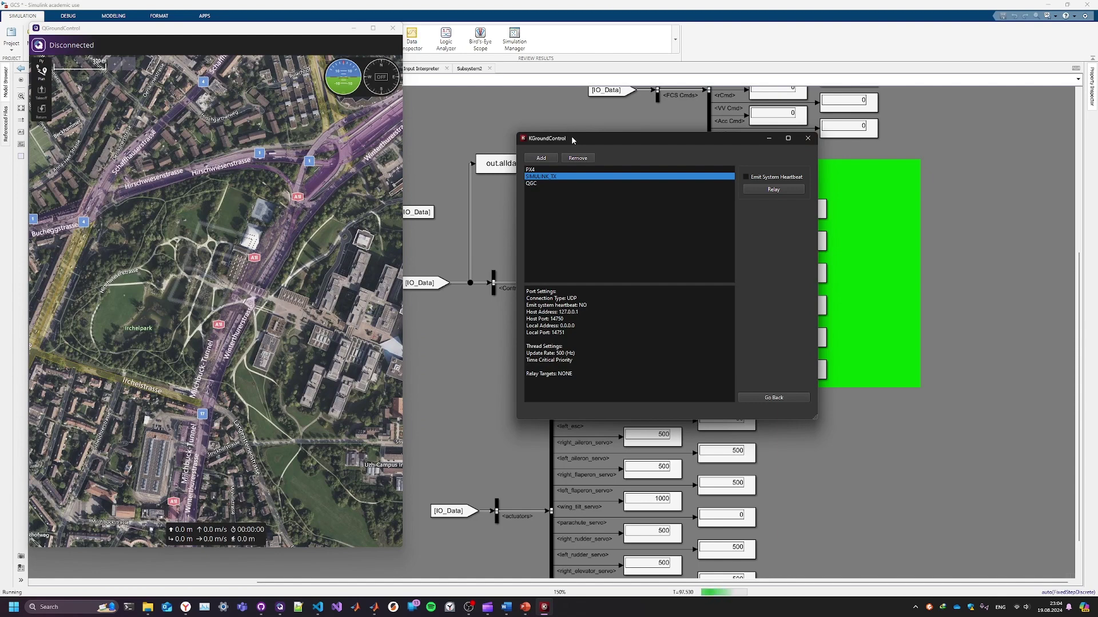
drag(571, 136, 554, 97)
click(514, 122)
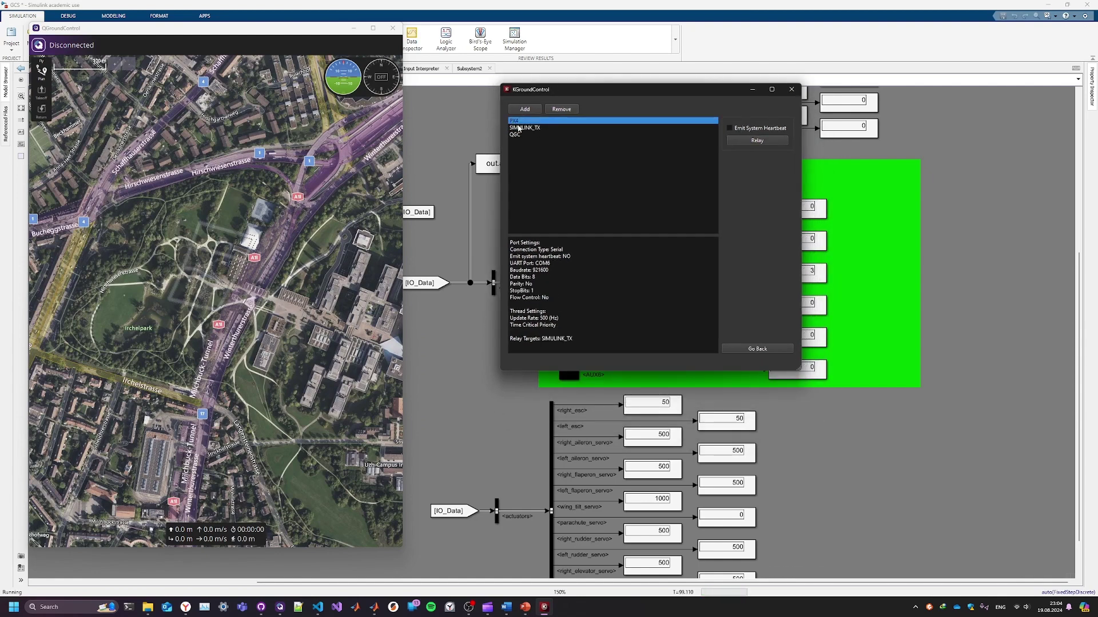
click(756, 141)
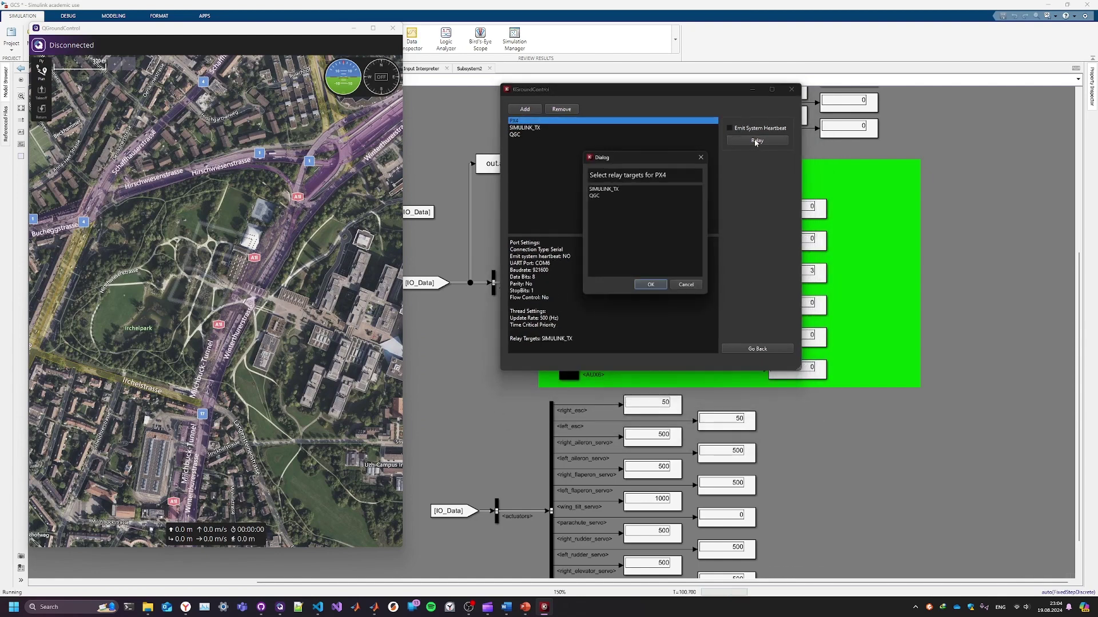
click(608, 196)
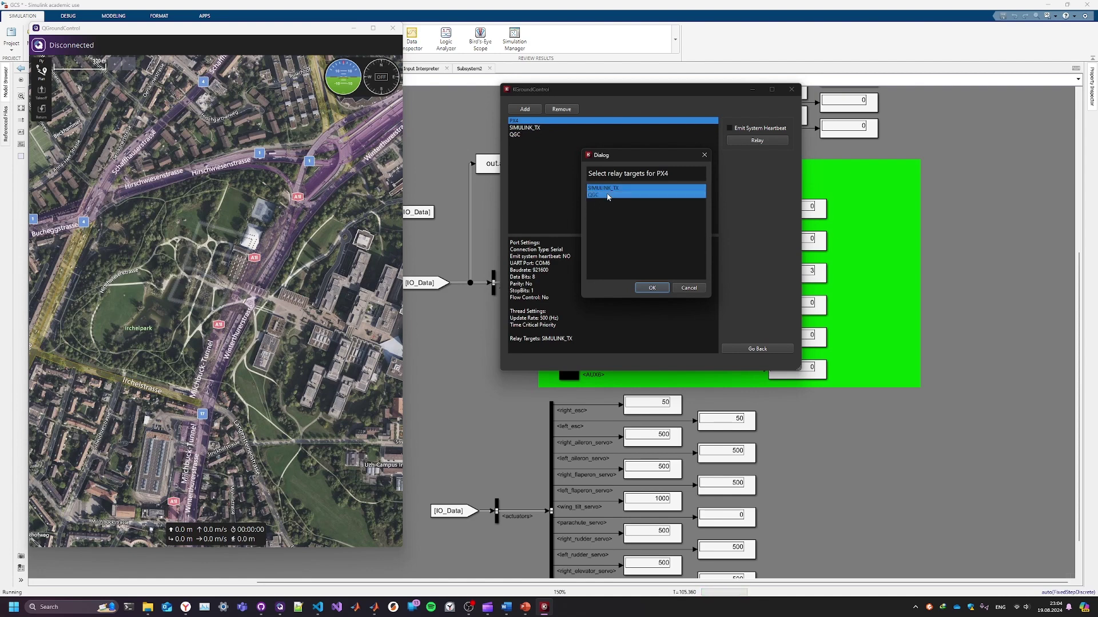
click(652, 287)
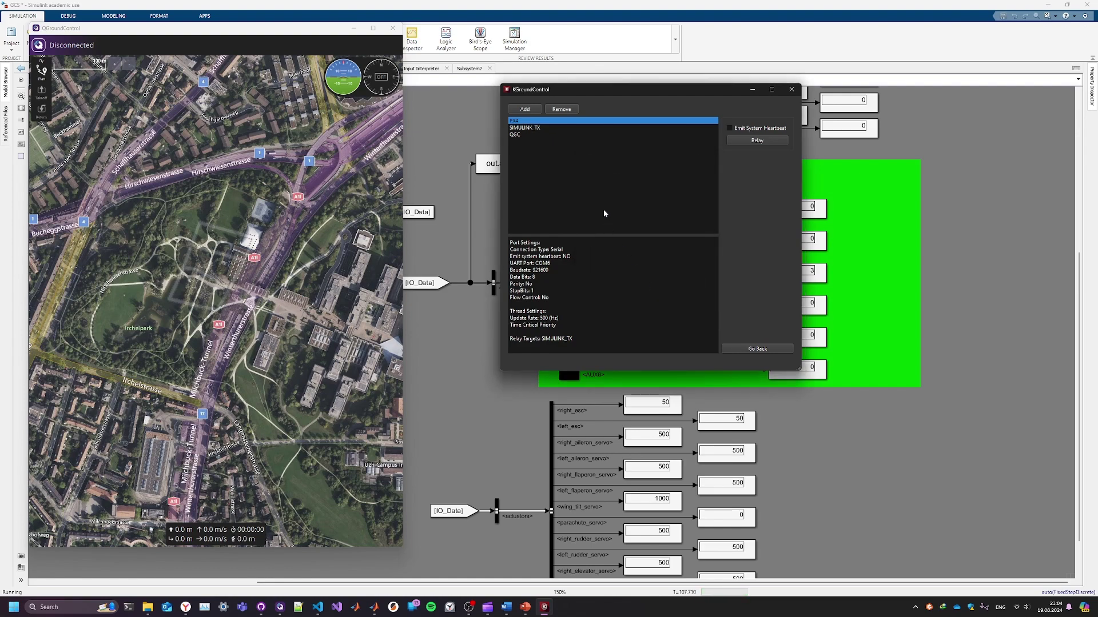
click(515, 136)
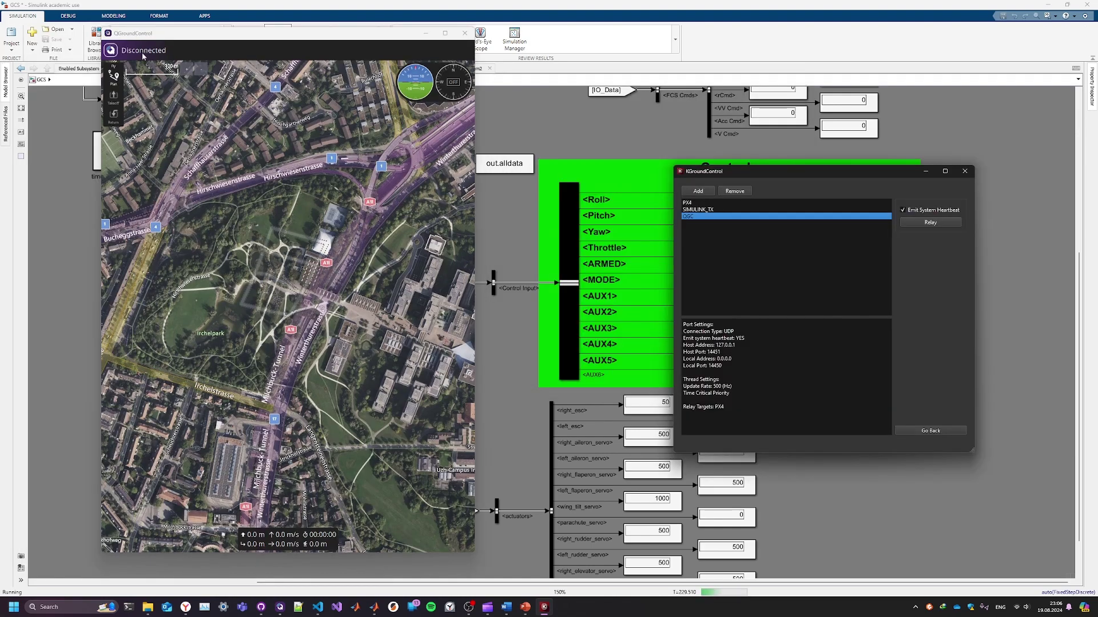
- Switch to QGroundControl and start adding a new communication link in its application settings
click(271, 155)
click(112, 50)
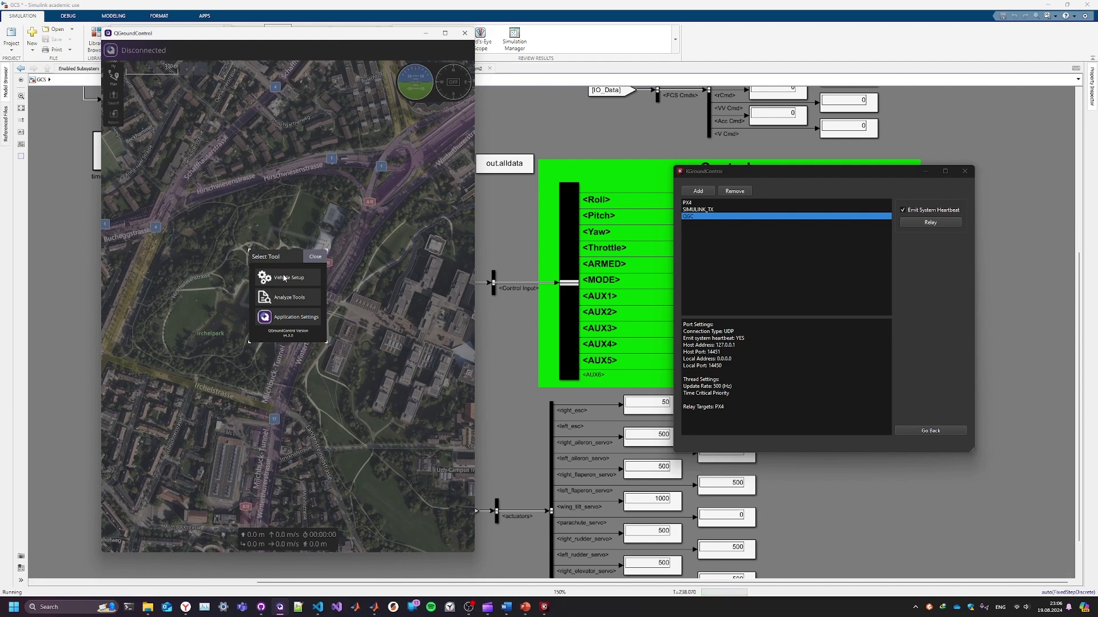
click(281, 317)
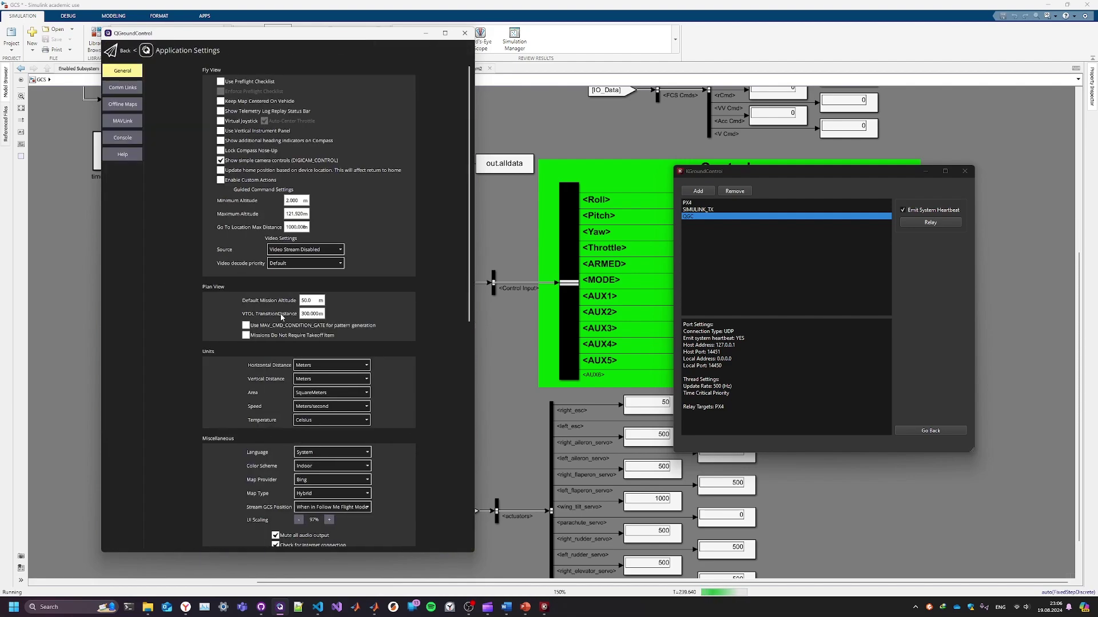
click(122, 86)
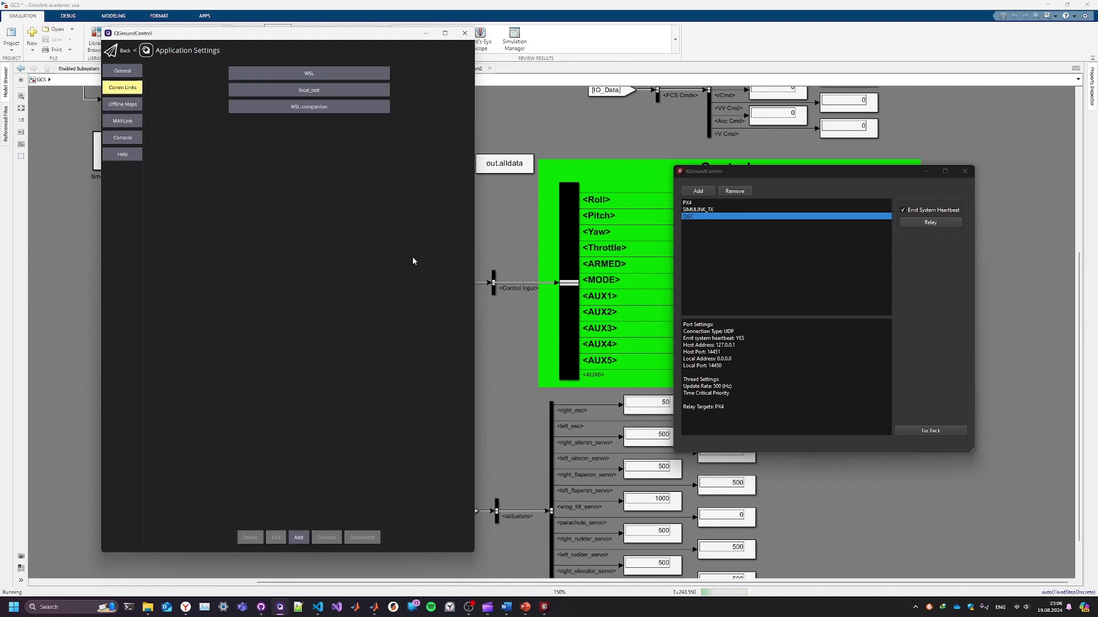
click(299, 539)
- Create the UDP communication link named KGC with port 14451 and server address 127.0.0.1:14451
click(212, 88)
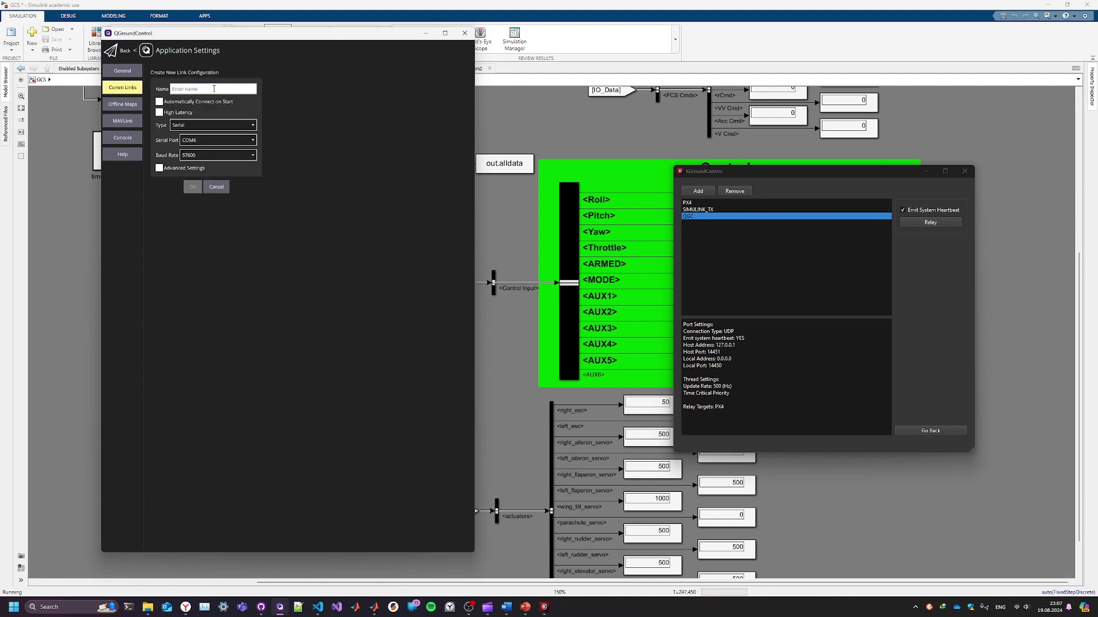
text(KGC)
click(191, 127)
click(184, 152)
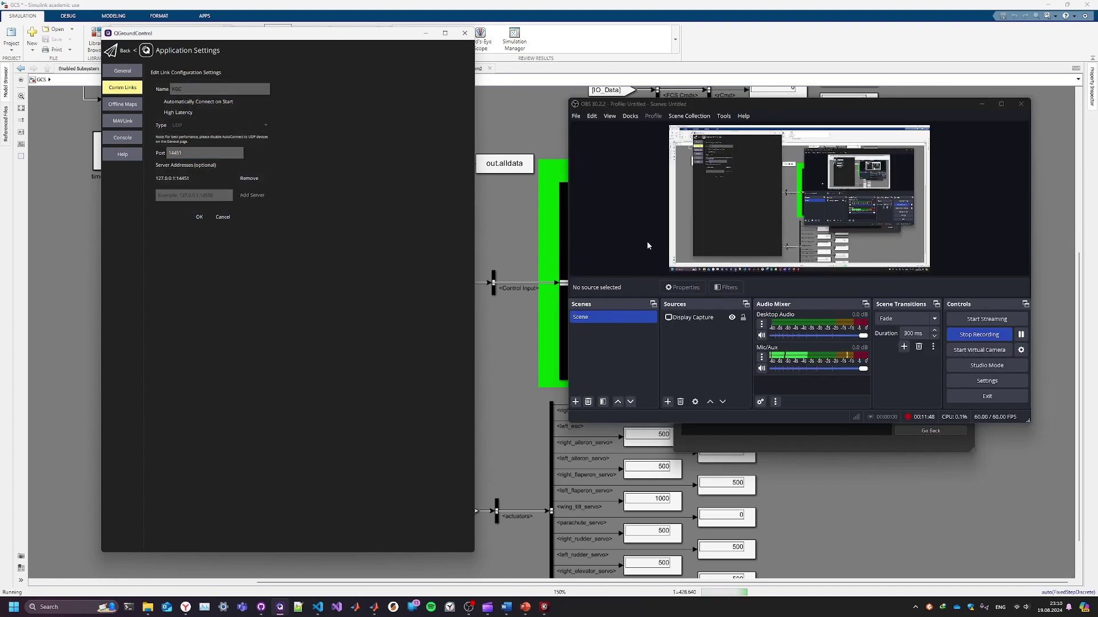
double_click(238, 155)
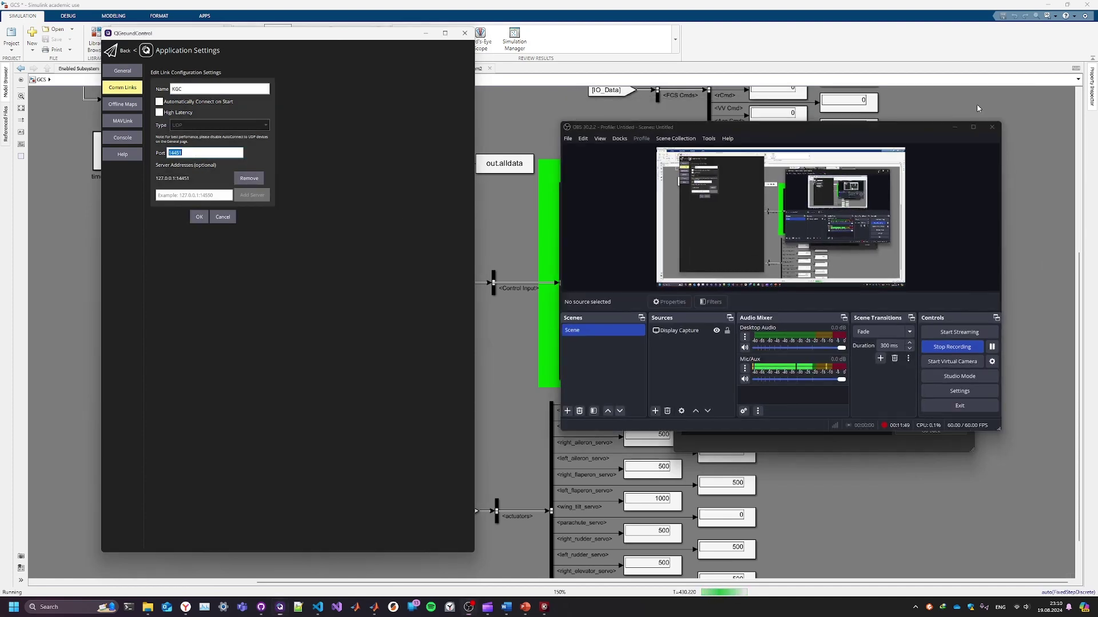
click(189, 153)
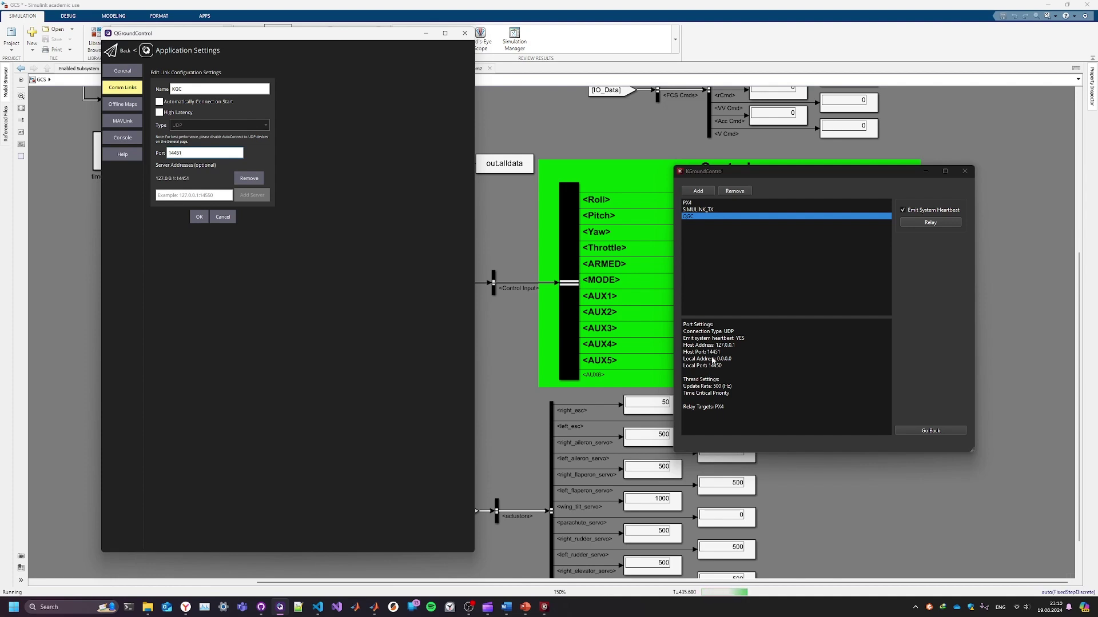
click(714, 178)
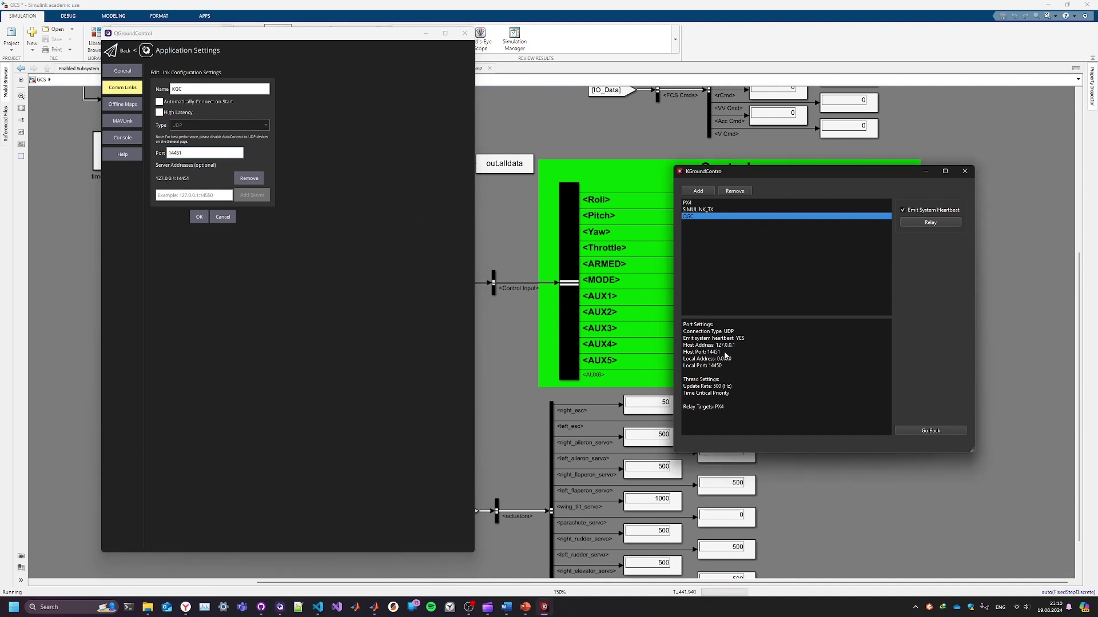
click(159, 184)
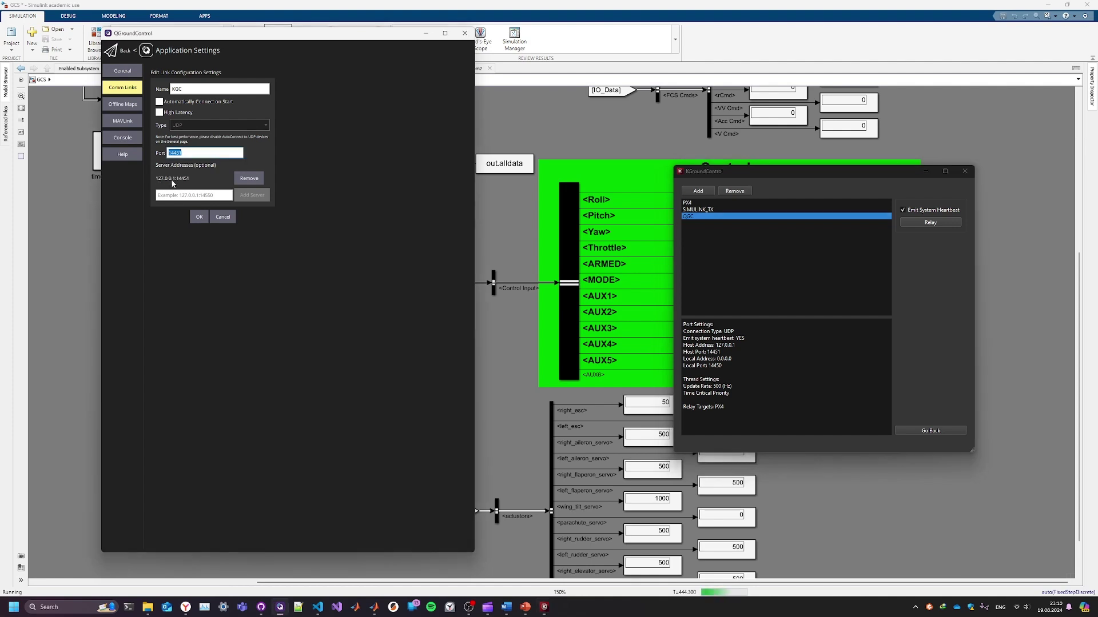
click(164, 196)
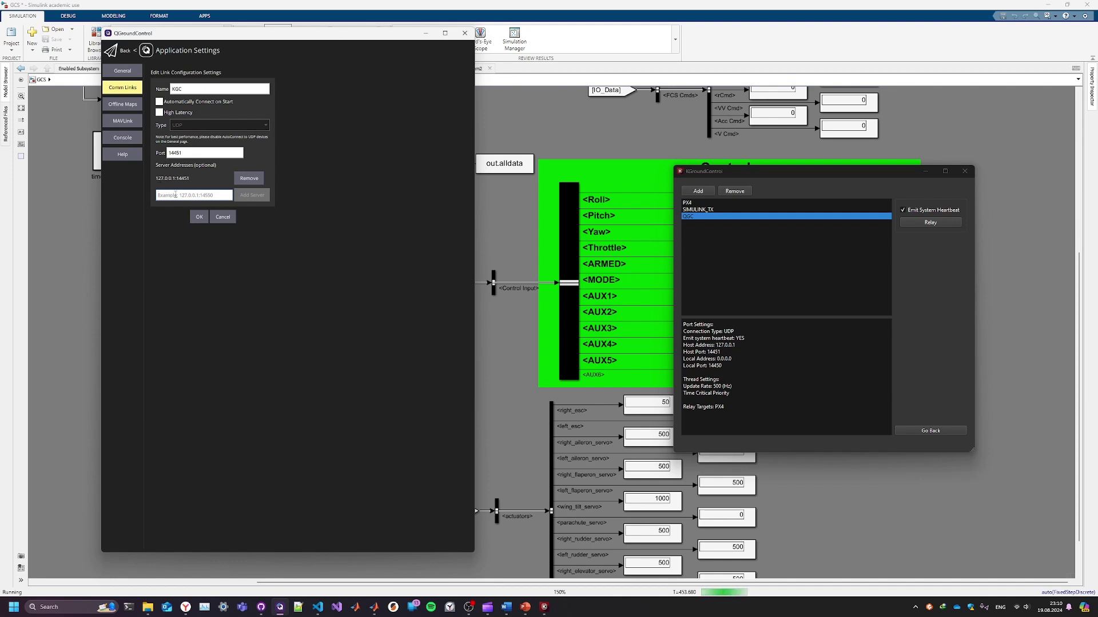
click(198, 217)
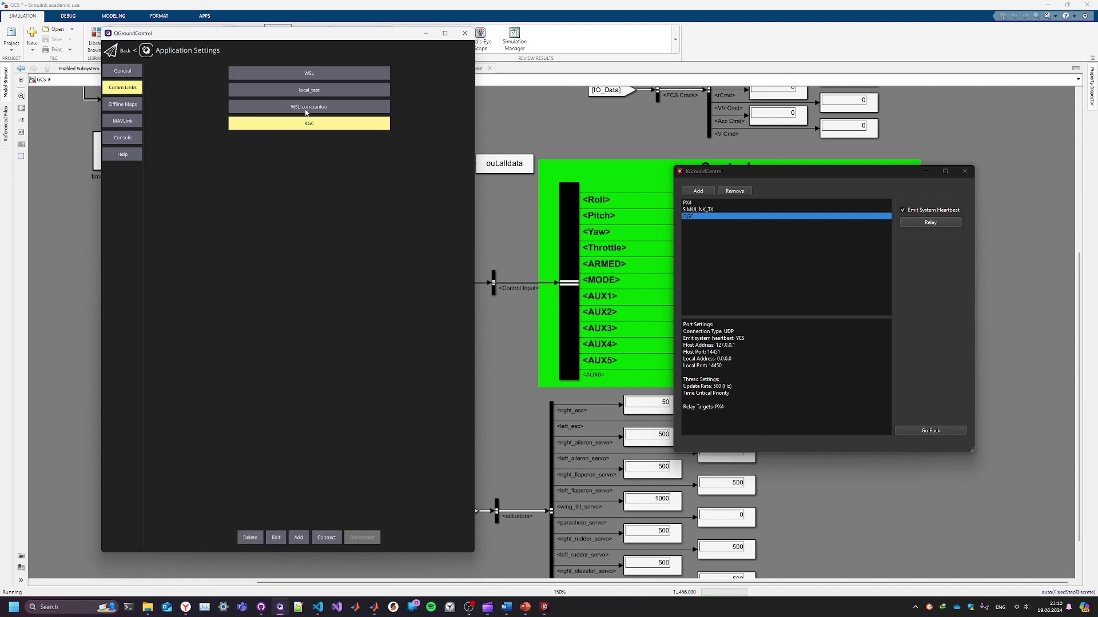
- Connect the KGC link, dismiss the vehicle setup warning and clear the vehicle messages
click(326, 537)
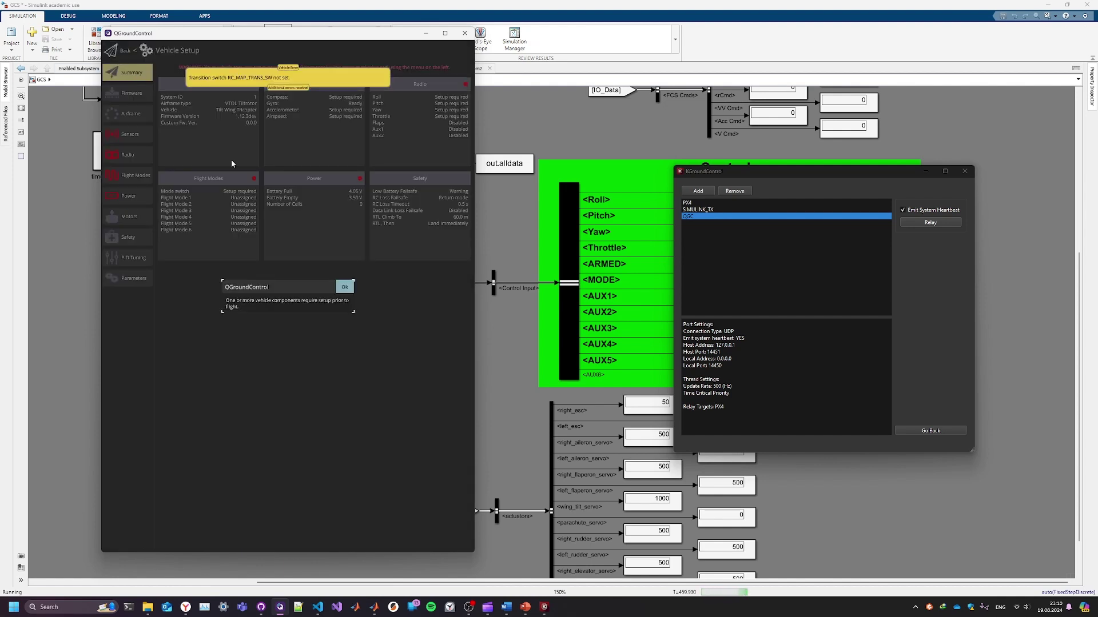
click(345, 287)
click(265, 85)
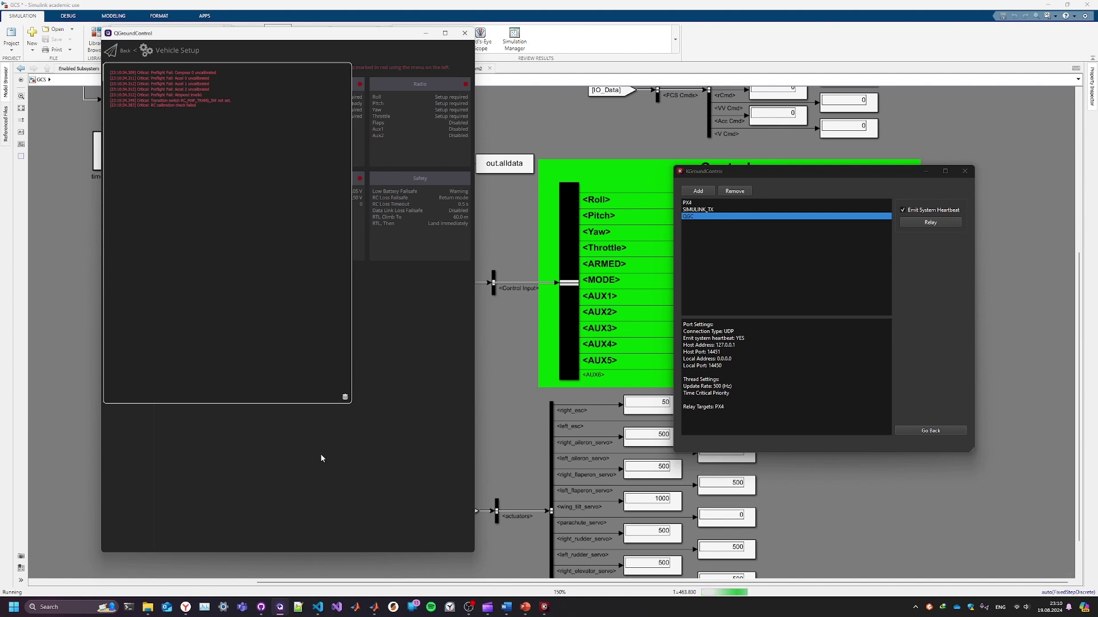
click(345, 398)
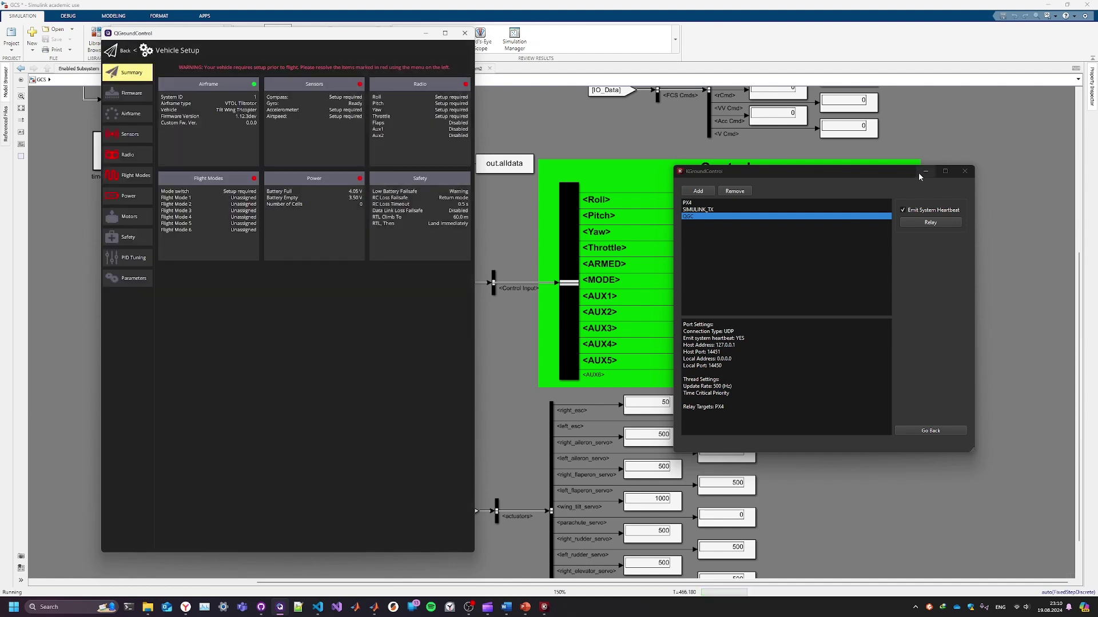
- Minimize KGroundControl and filter the vehicle parameters in QGroundControl for SM_ARM
click(926, 171)
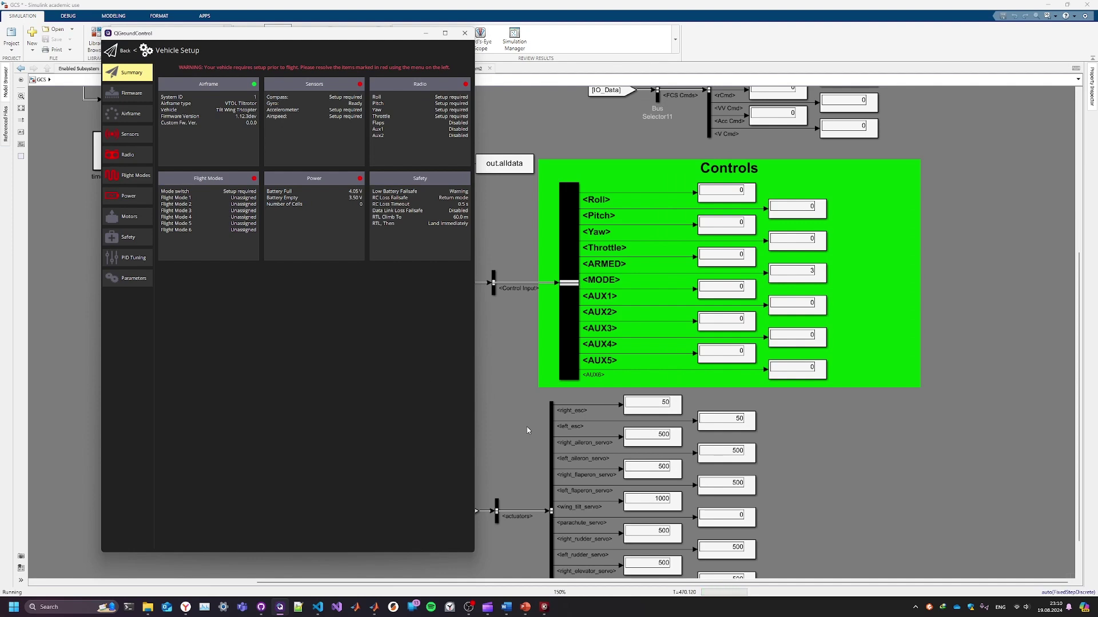
click(129, 280)
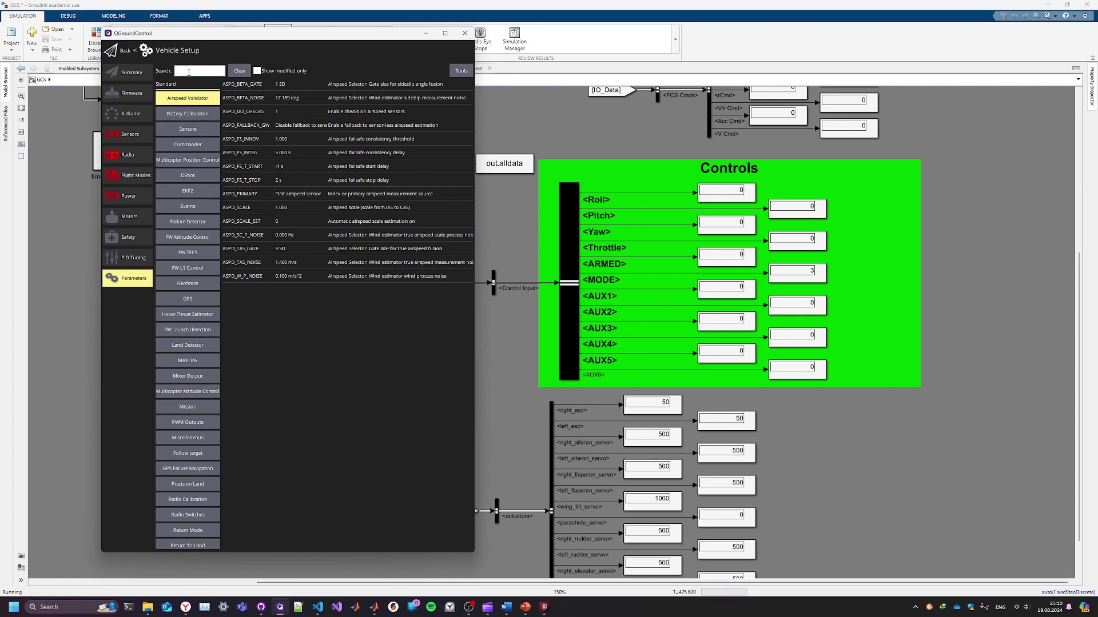
text(SM_)
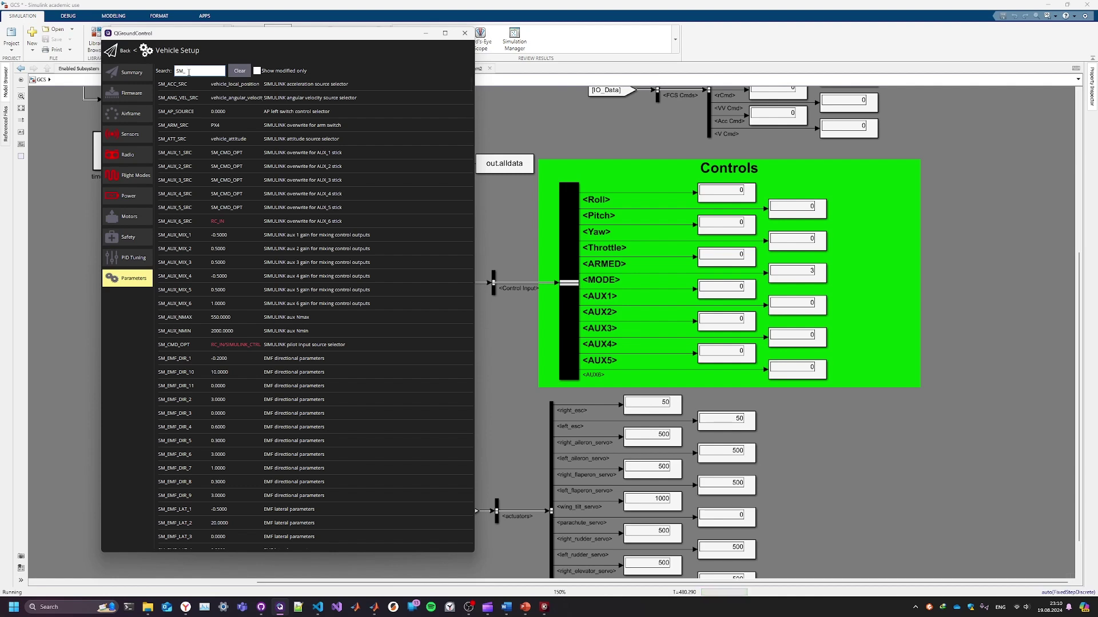
text(ARM)
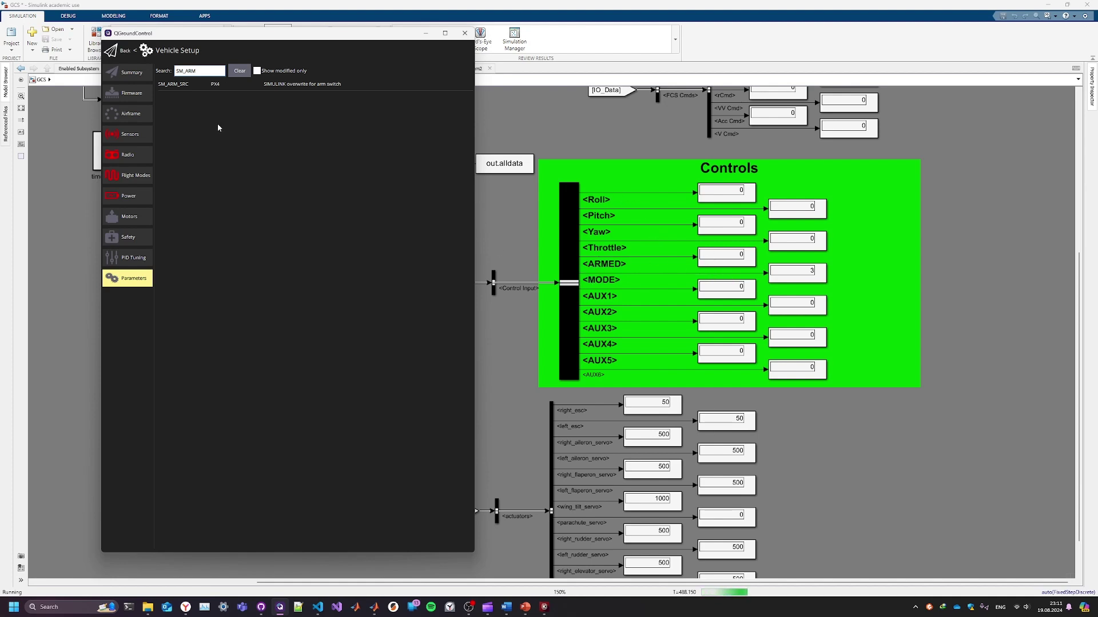
- Set the SM_ARM_SRC parameter to ALWAYS_ARMED, save it, and return to the fly view
click(208, 86)
click(255, 121)
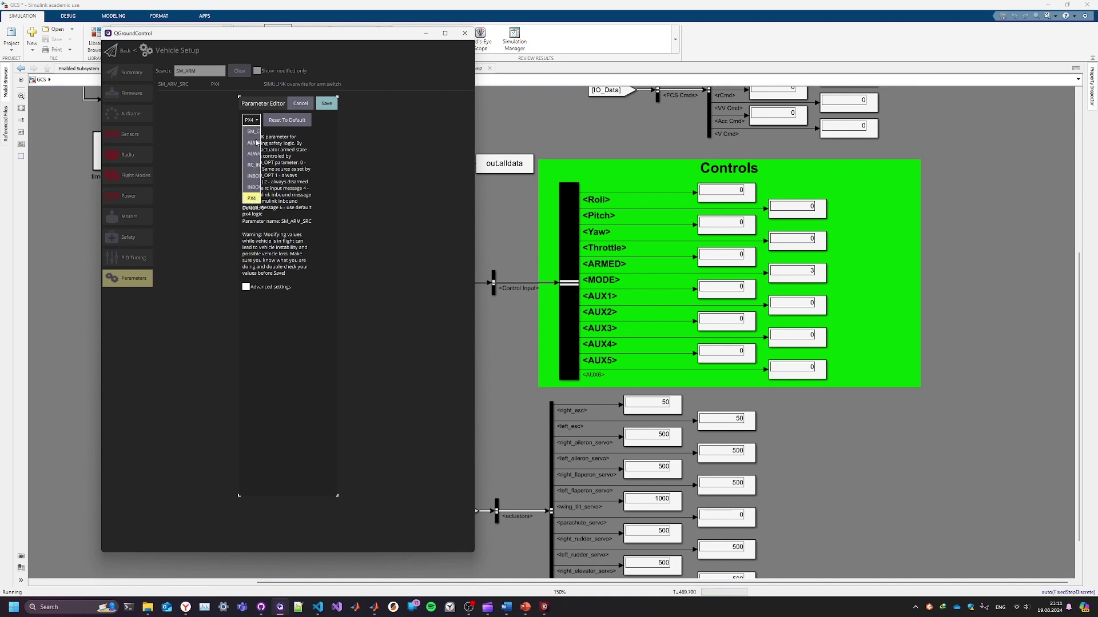
click(254, 153)
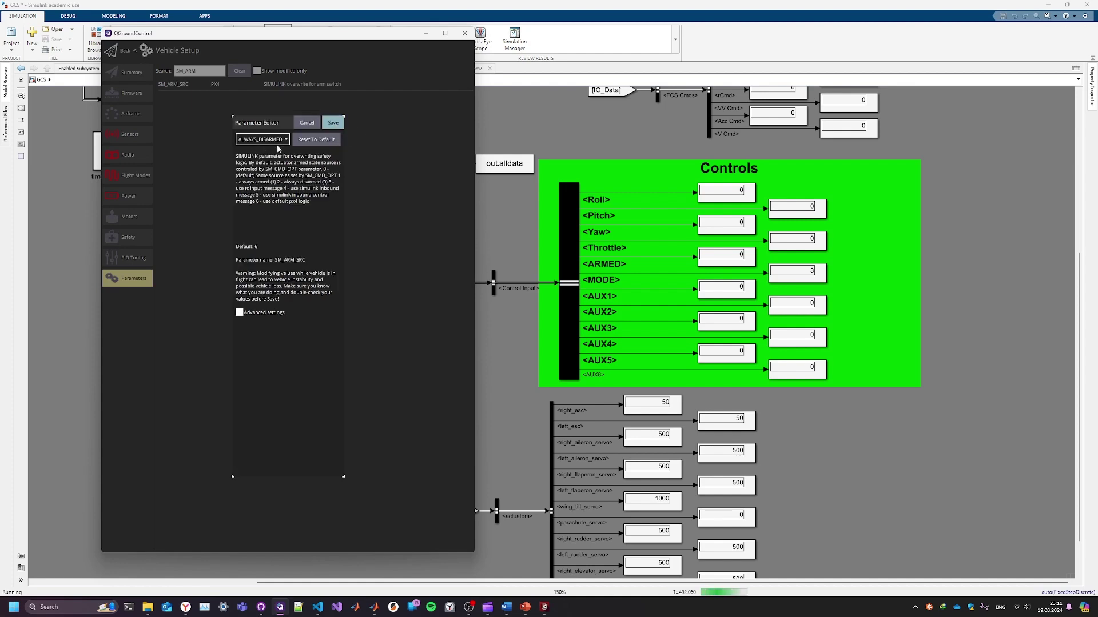
click(269, 141)
click(271, 166)
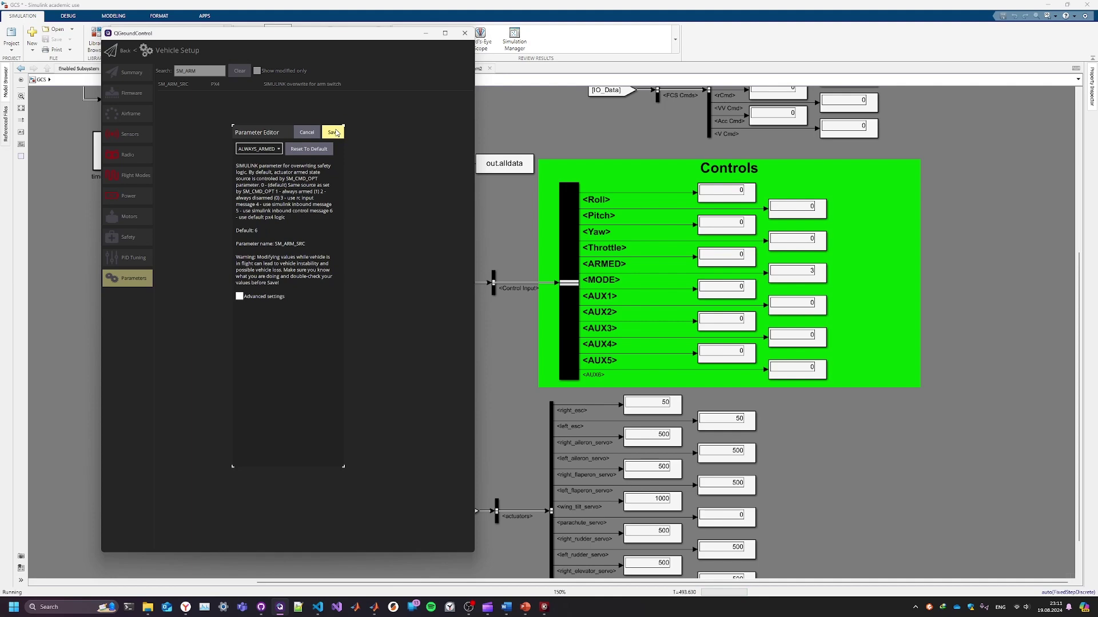
click(333, 122)
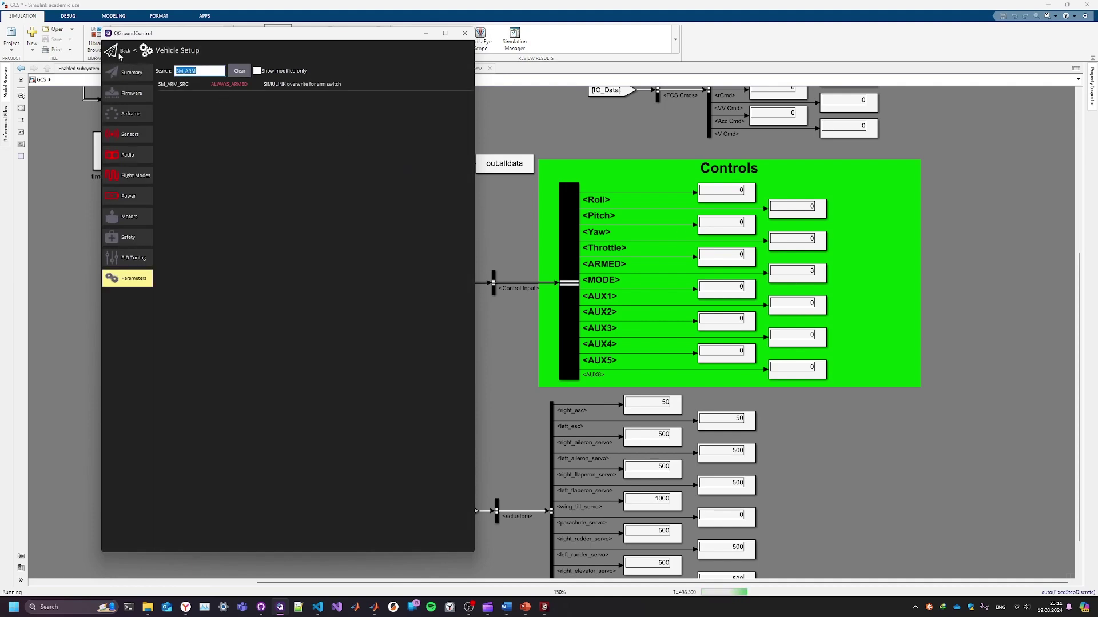
click(120, 56)
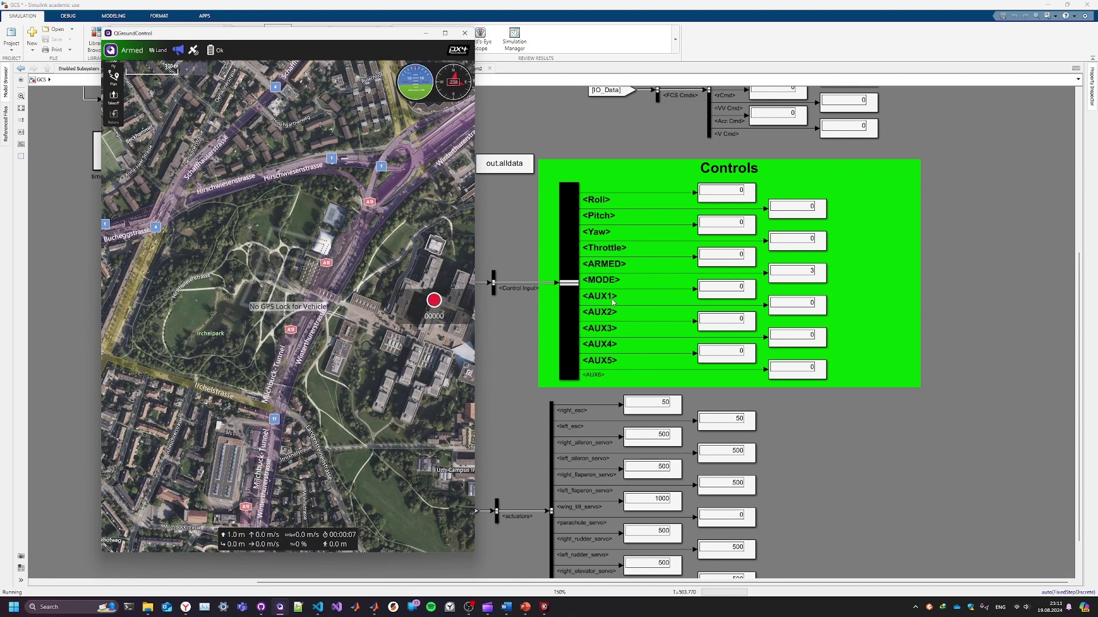
- Check the ARMED display in the Simulink Controls area, then stop and rerun the GCS model simulation
scroll(612, 302, down, 1)
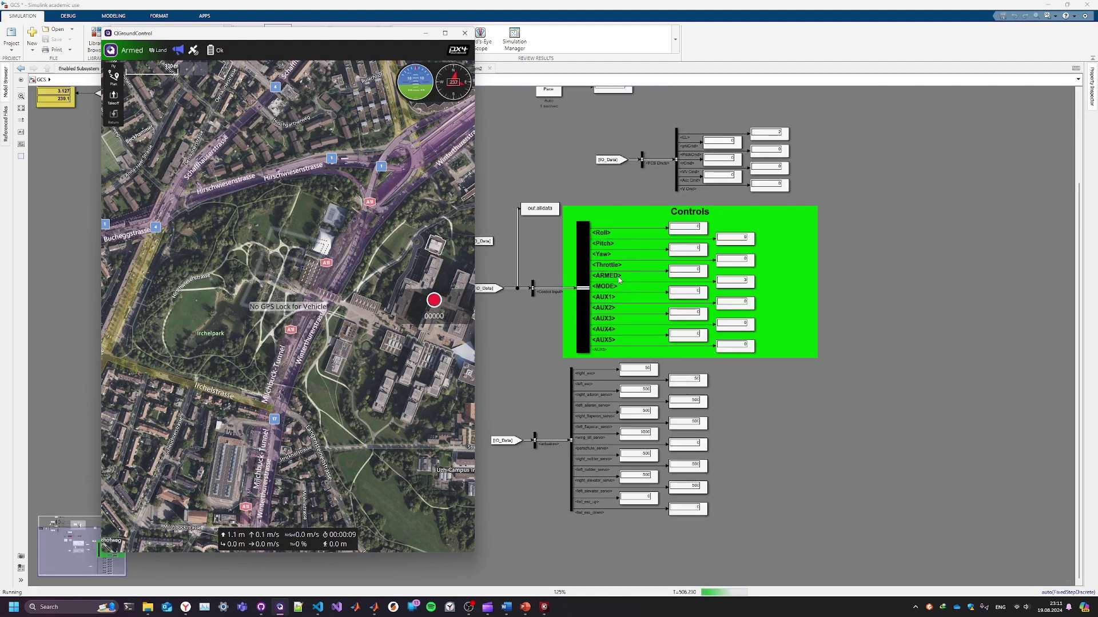
scroll(619, 279, up, 1)
scroll(619, 279, up, 1)
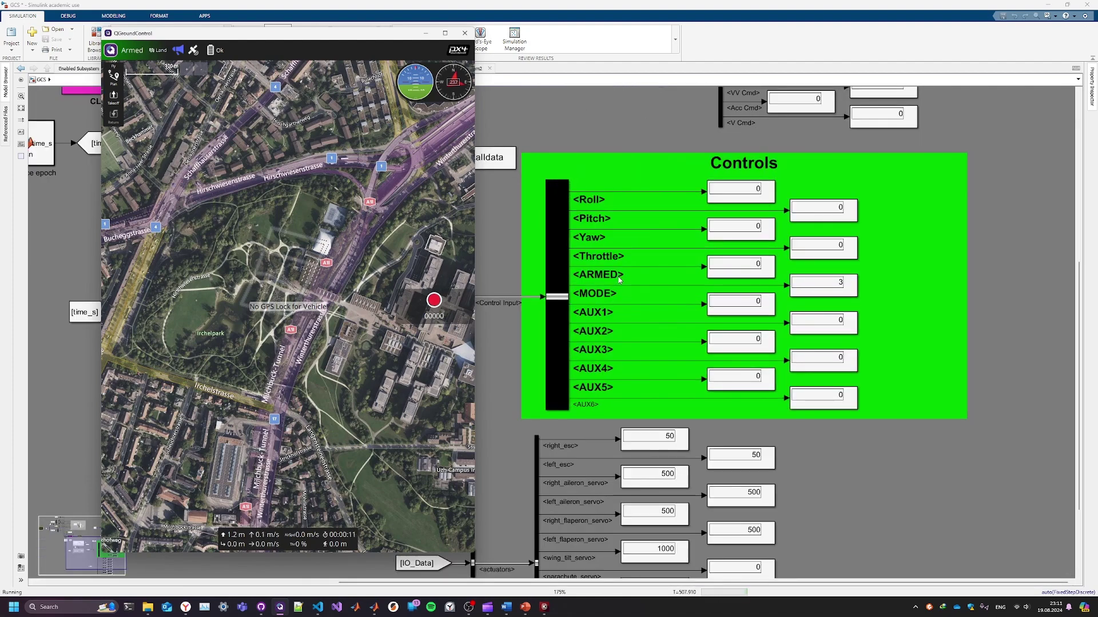
drag(148, 35, 170, 64)
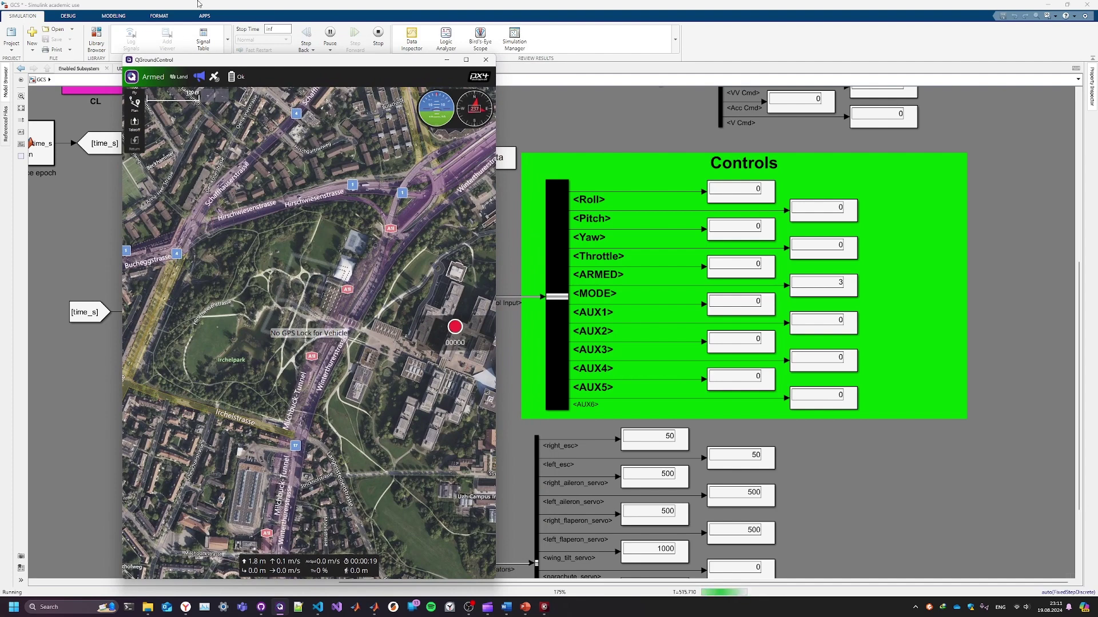
click(276, 5)
click(377, 35)
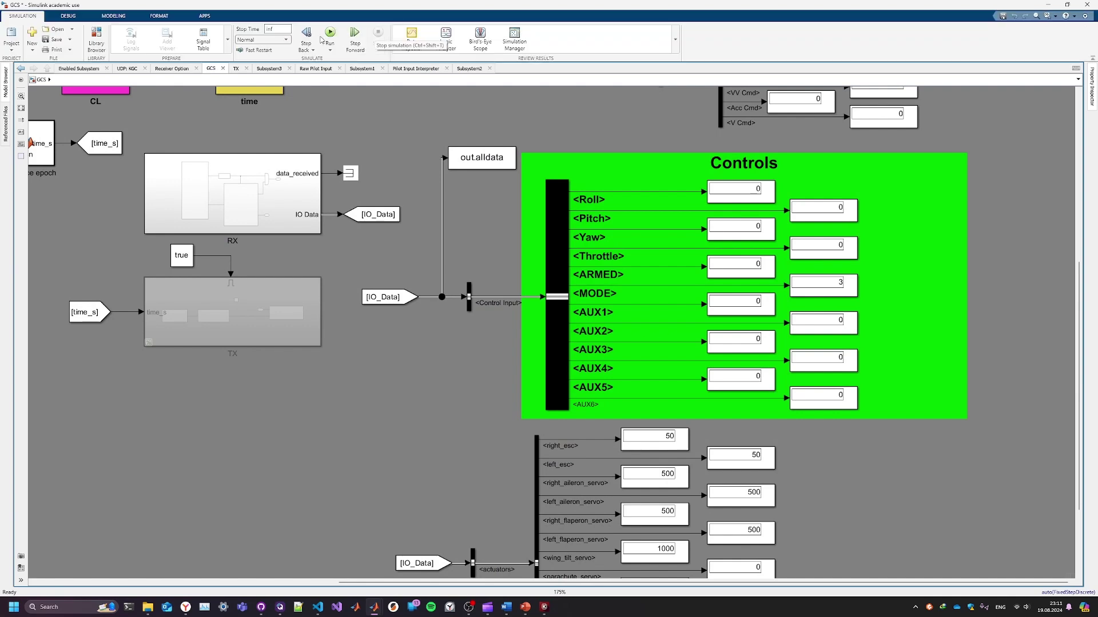
click(330, 36)
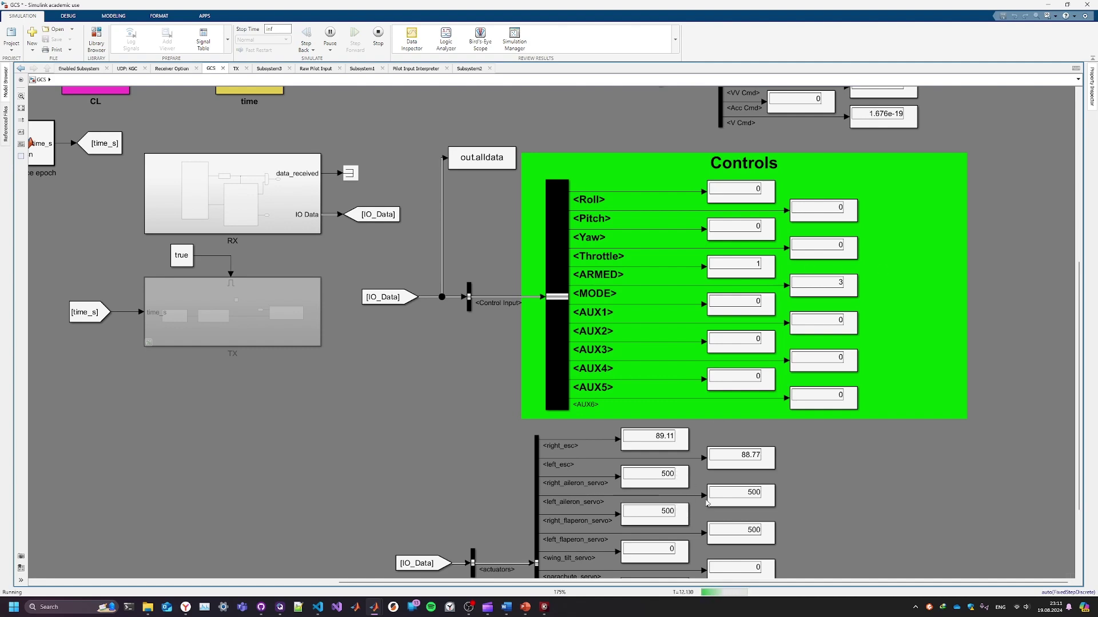
- Return to QGroundControl and filter the vehicle setup parameters for SM_
key(alt+Tab)
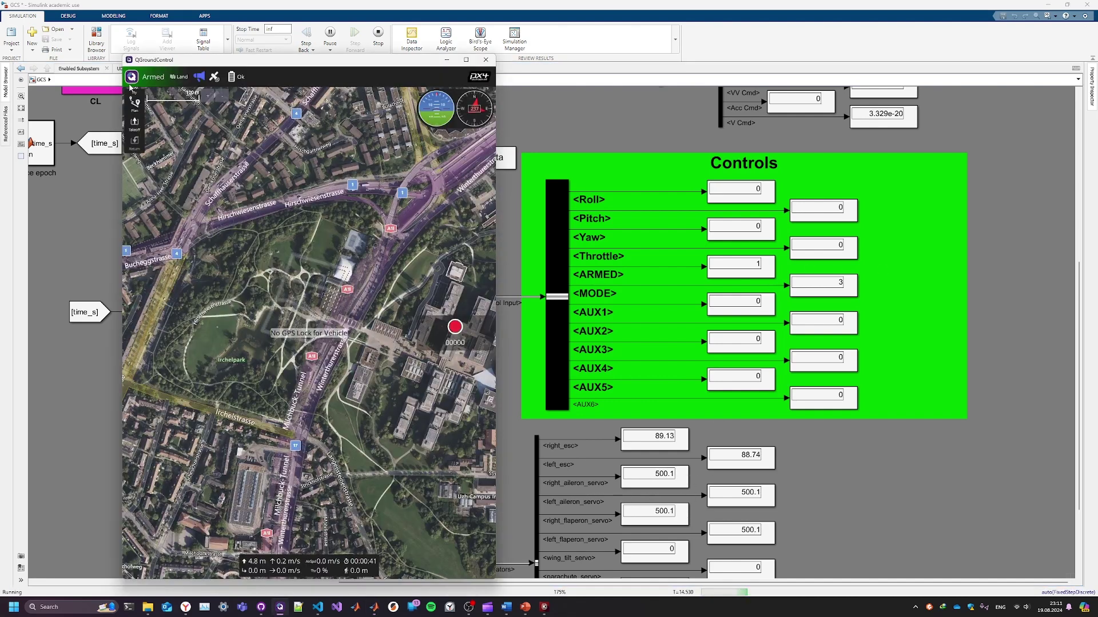
click(132, 77)
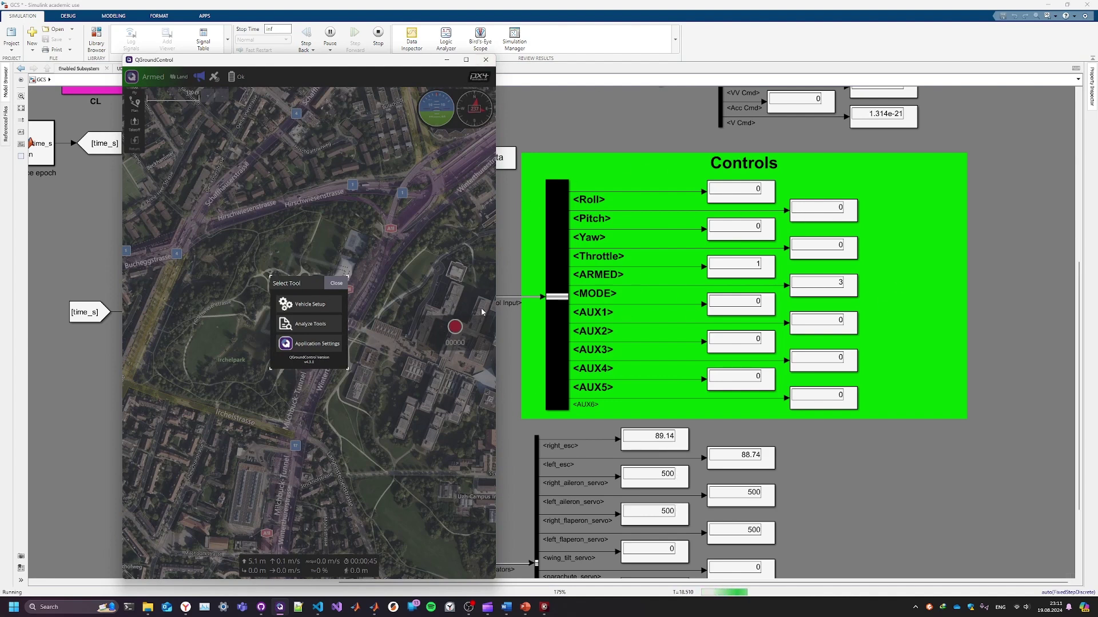
click(292, 311)
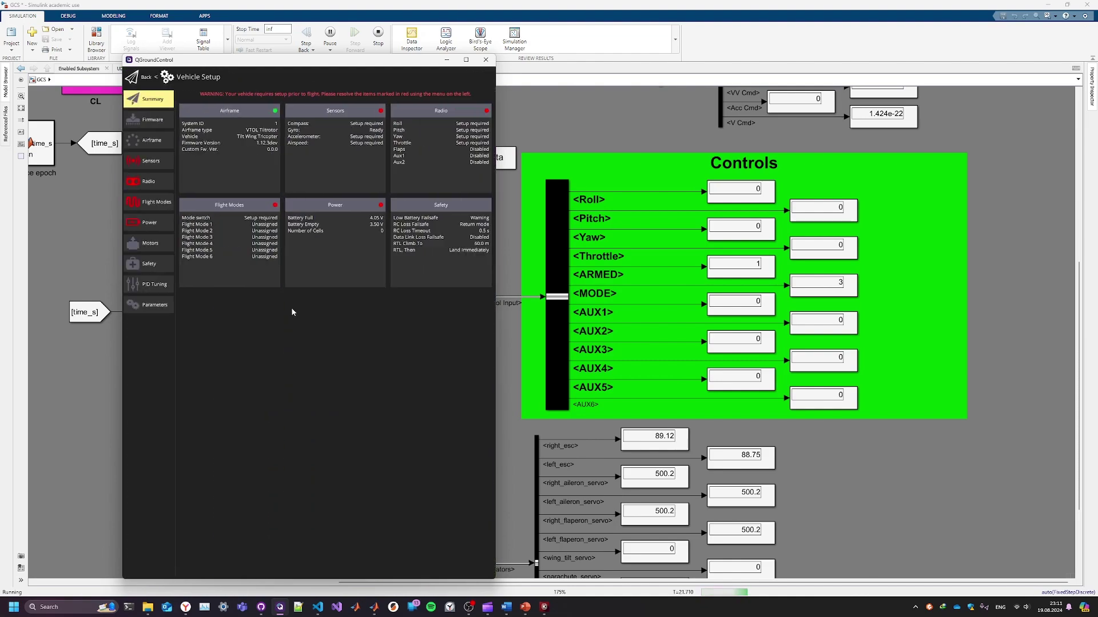
click(137, 306)
click(223, 97)
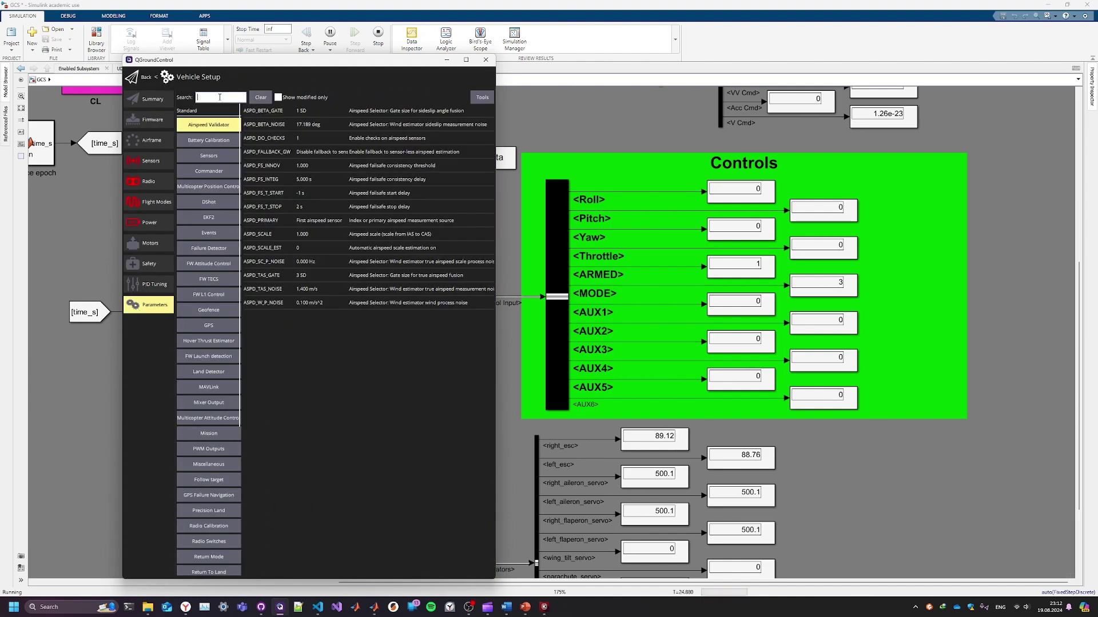
text(SM_)
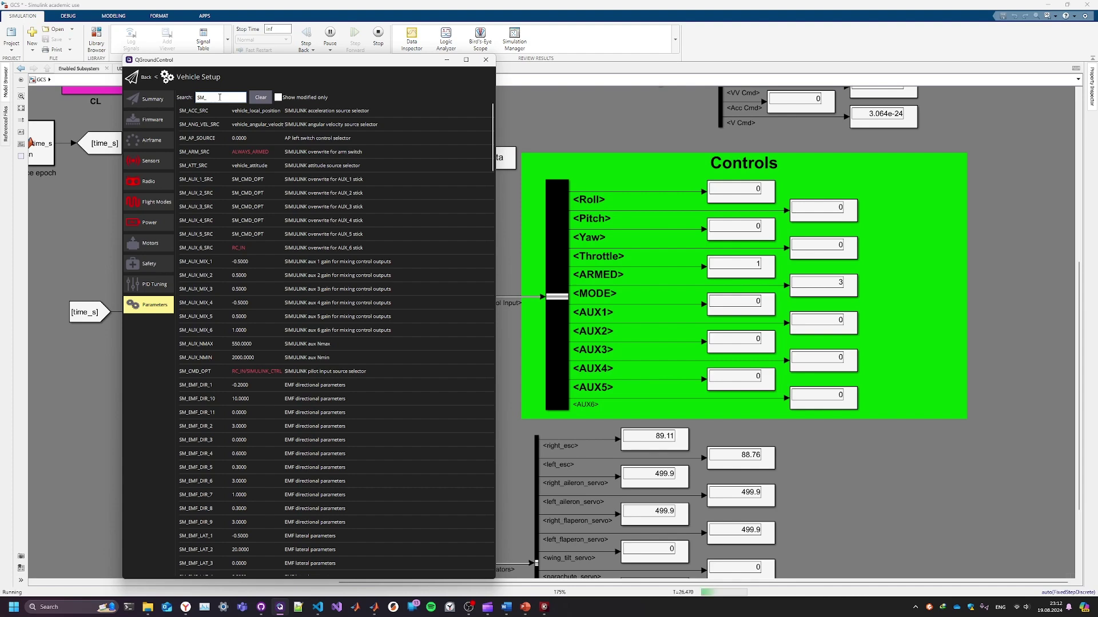
text(OVER)
key(BackSpace)
key(BackSpace)
key(BackSpace)
key(BackSpace)
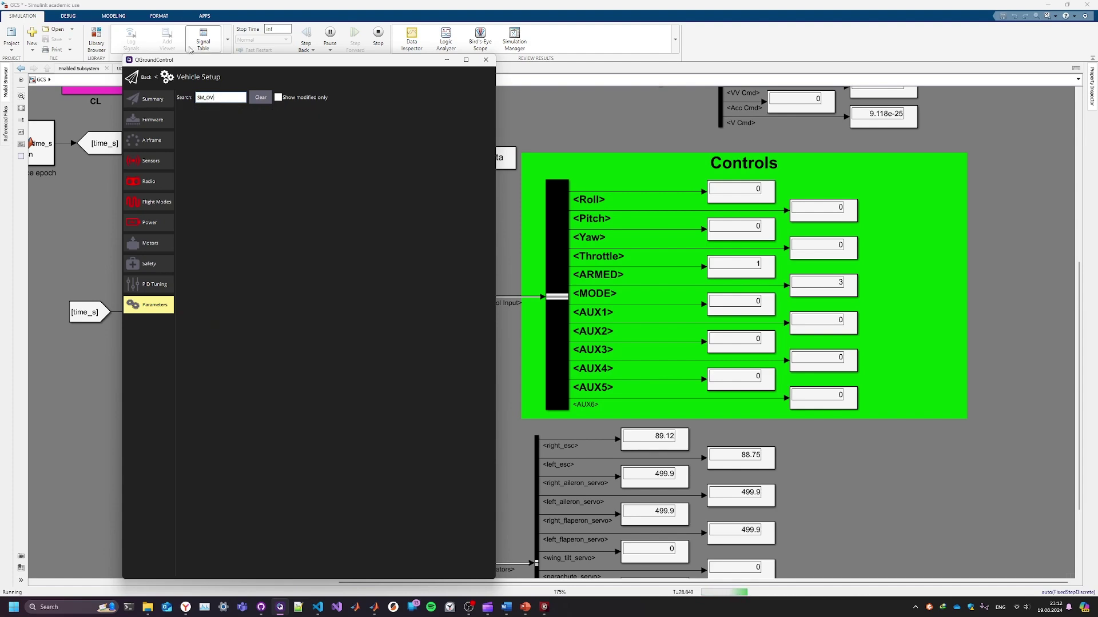
- Filter the parameters for SM_ARM, set SM_ARM_SRC to PX4 and save it
text(ARM)
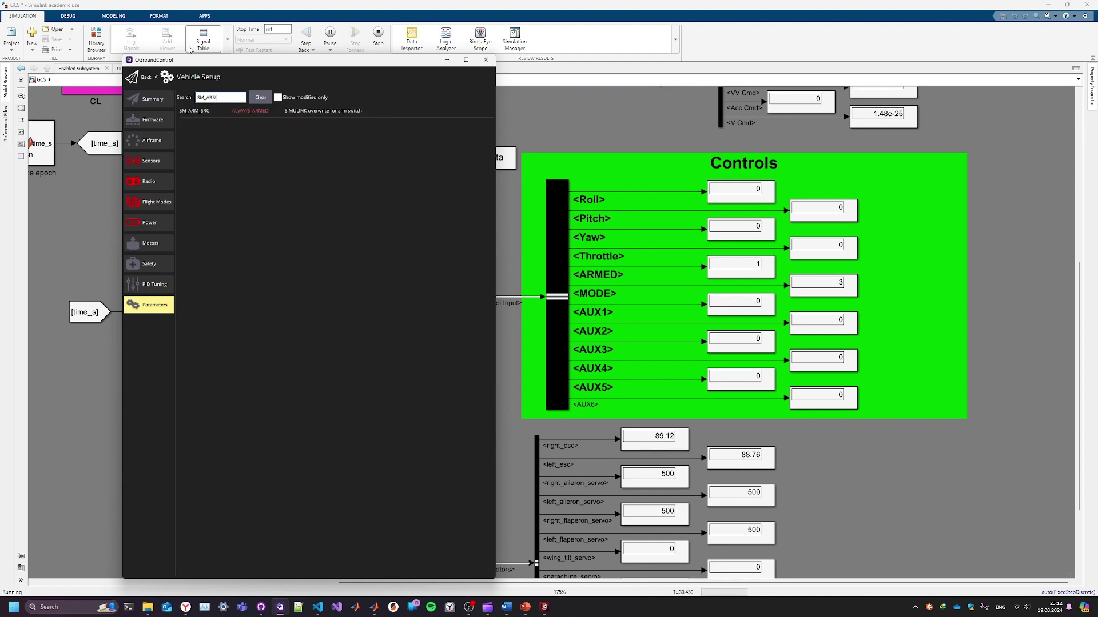
click(266, 110)
click(283, 176)
click(283, 239)
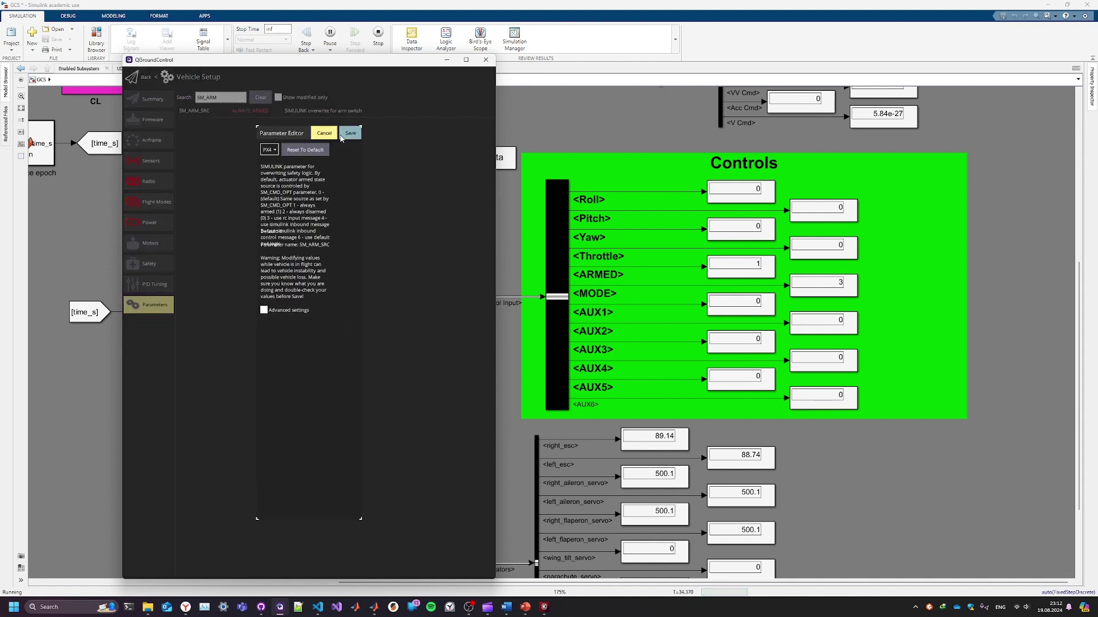
click(350, 135)
click(231, 110)
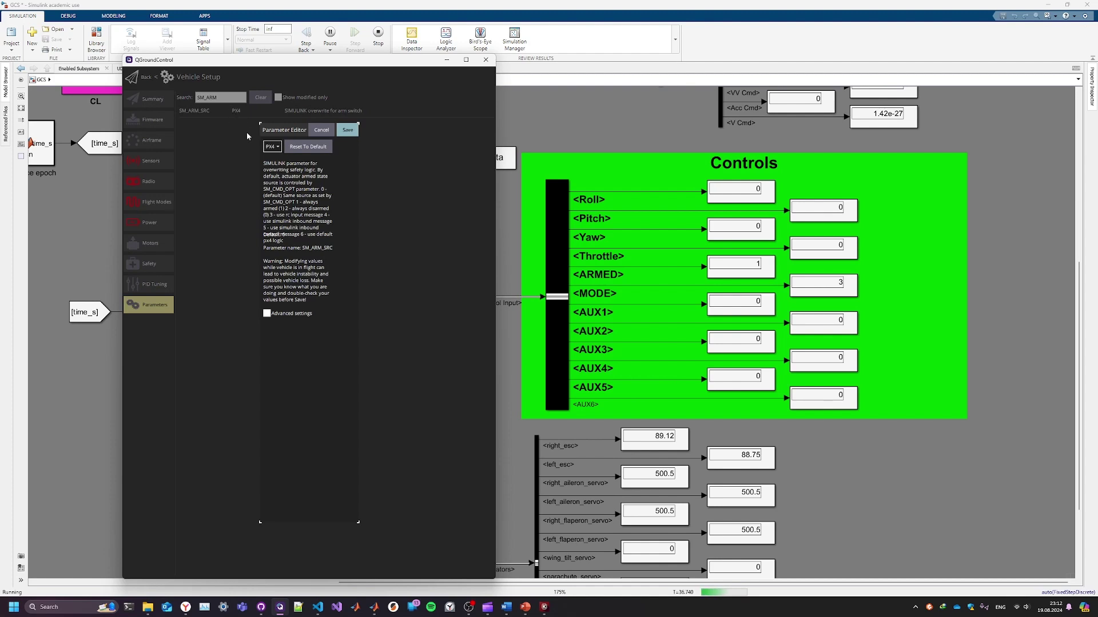
click(347, 132)
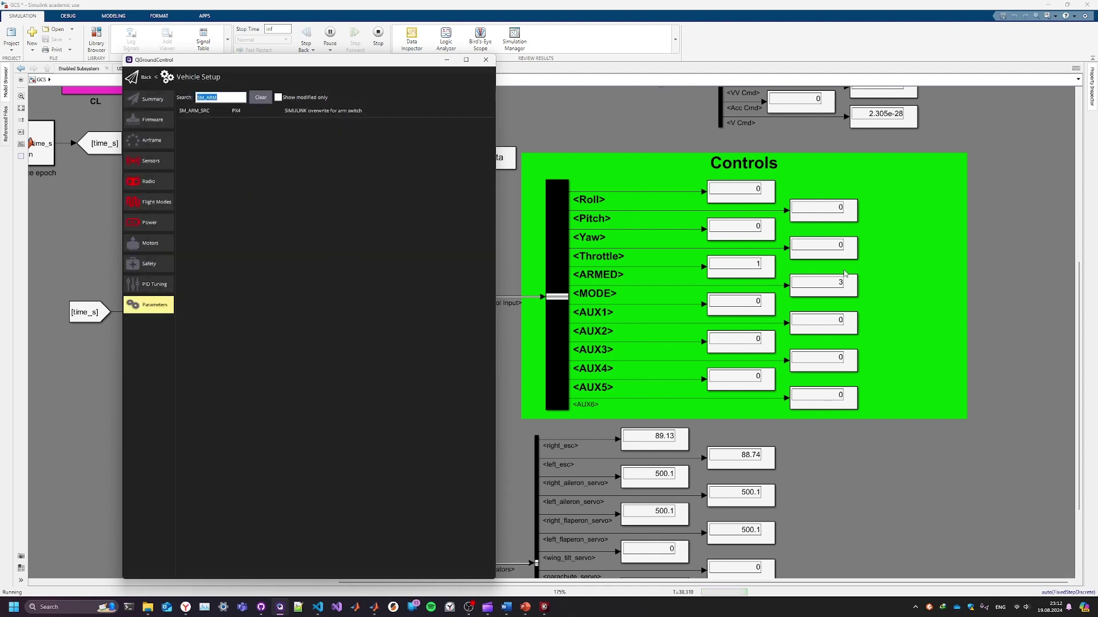
- Set the SM_ARM_SRC parameter to ALWAYS_DISARMED and save it
click(242, 112)
click(272, 146)
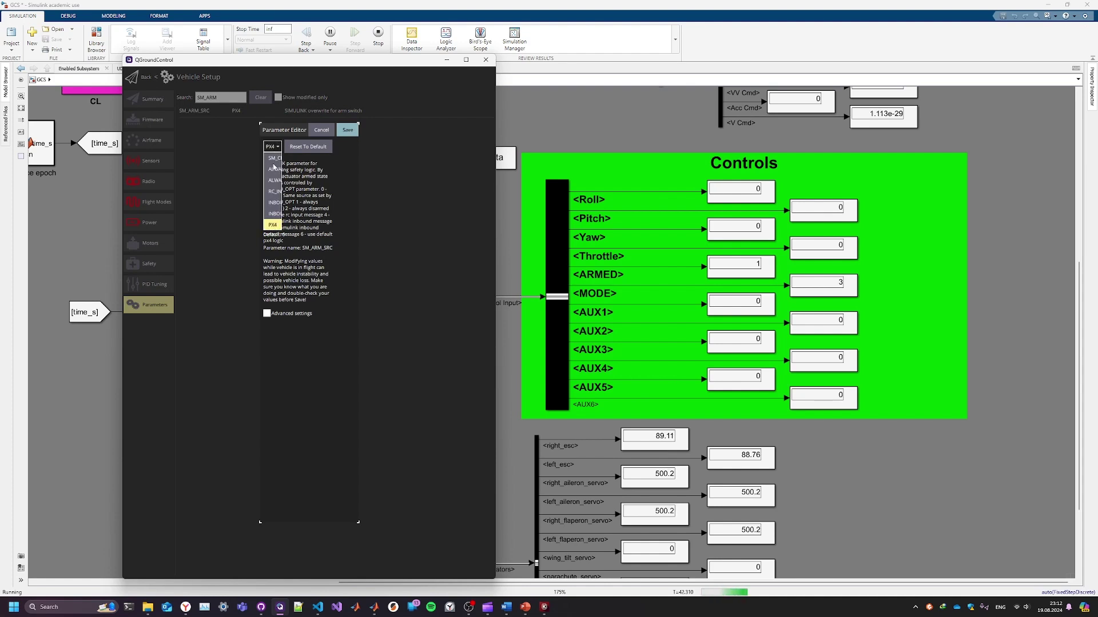
click(271, 181)
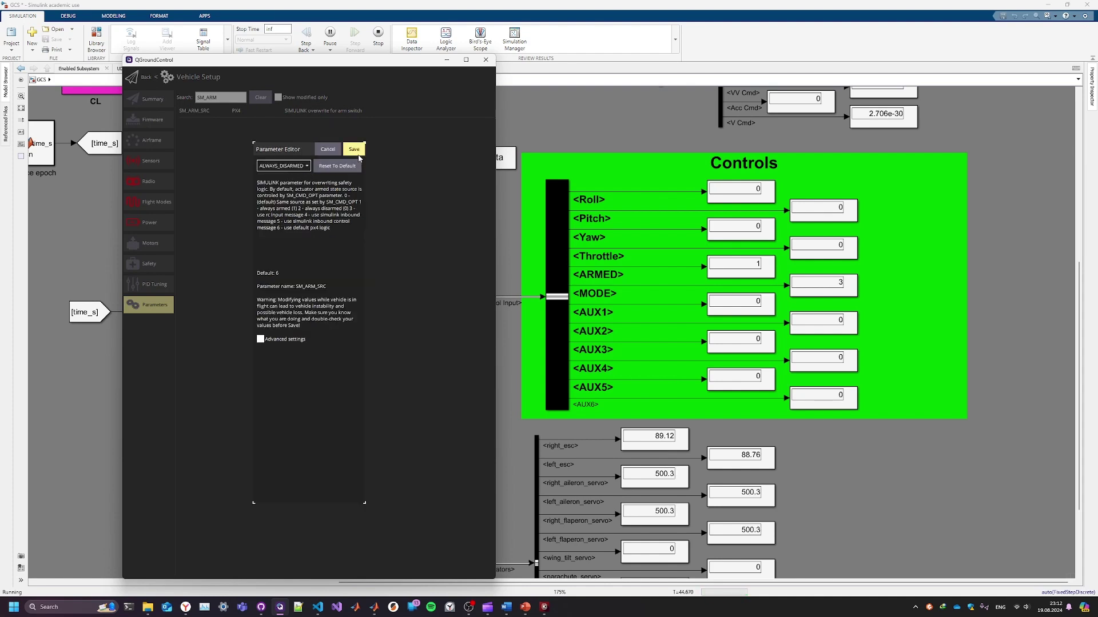
click(355, 155)
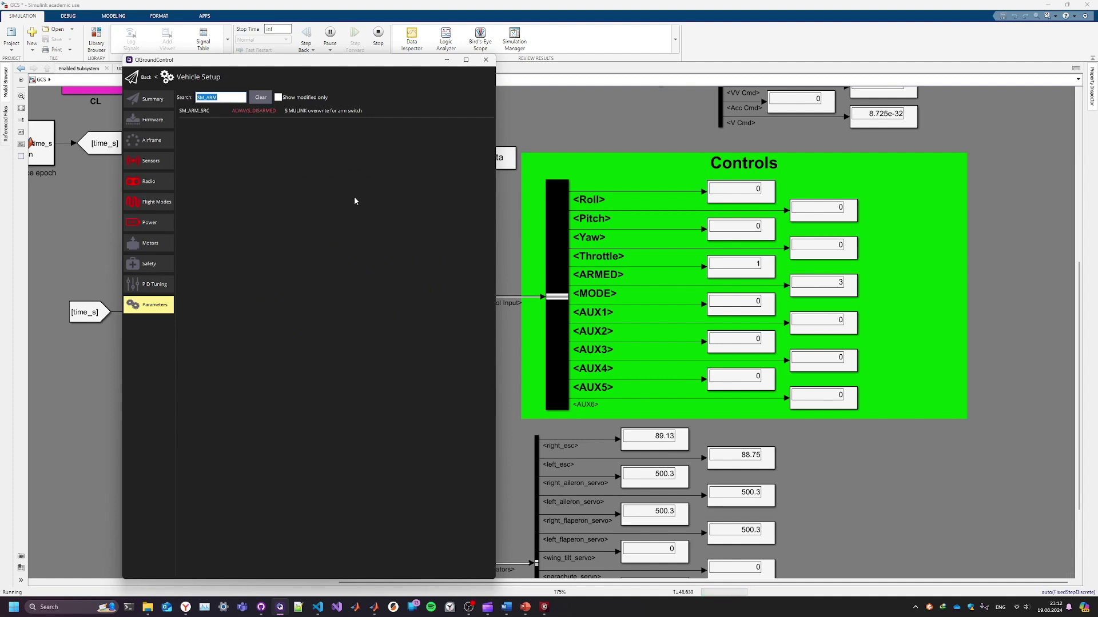
- Set the SM_ARM_SRC parameter back to PX4, save it, and return to the fly view
click(246, 113)
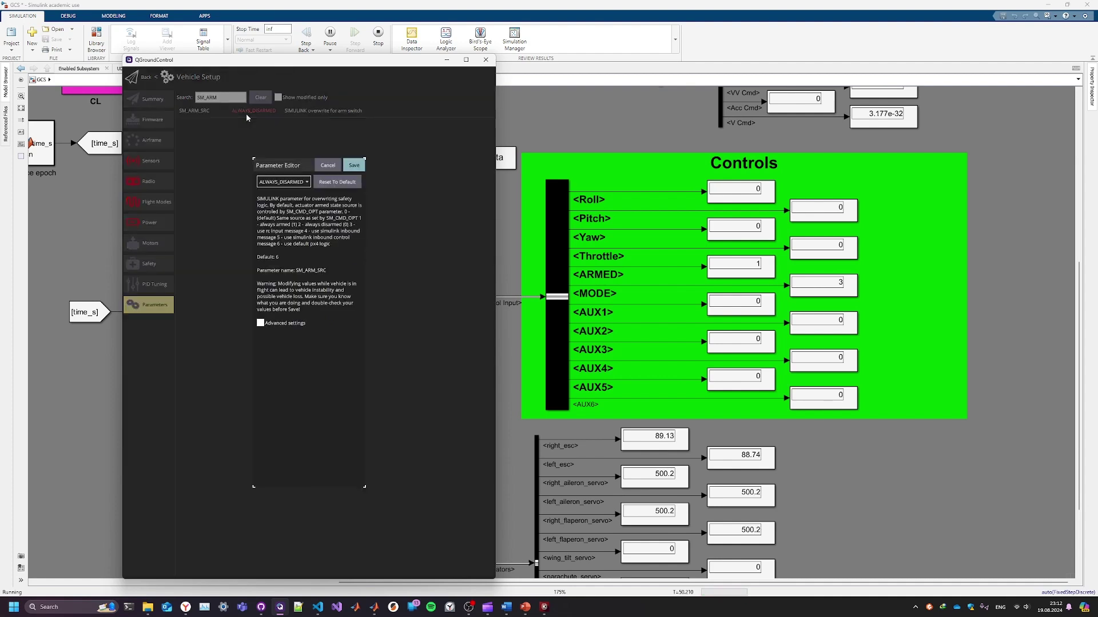
click(275, 182)
click(272, 260)
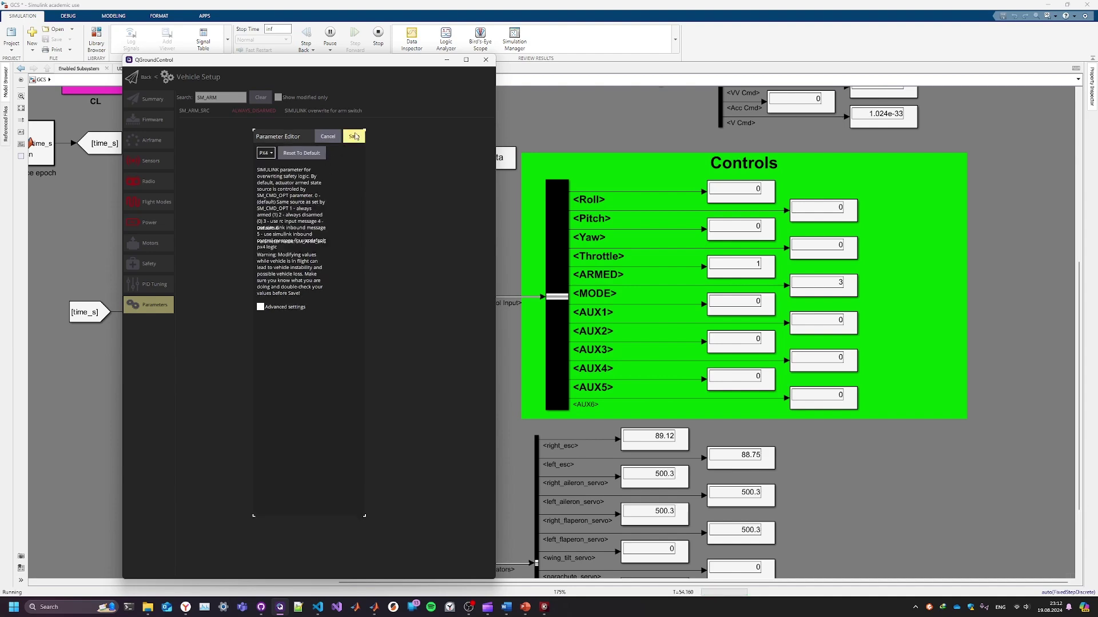
click(354, 136)
click(186, 75)
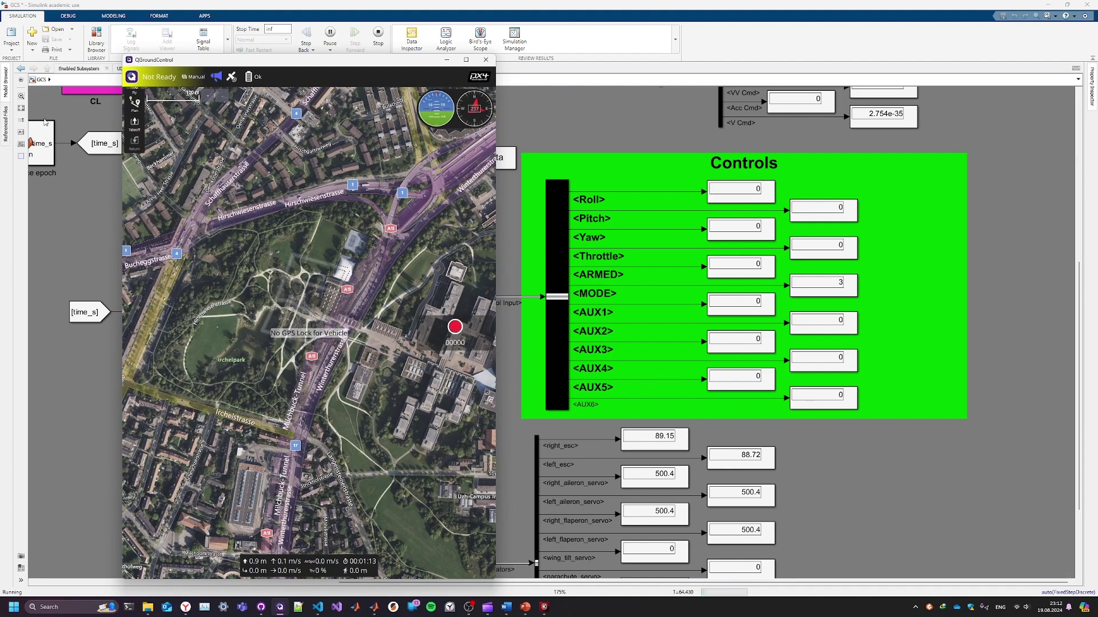
- Move the QGroundControl window aside and check the ARMED and other displays in the Simulink Controls area
drag(249, 64, 205, 51)
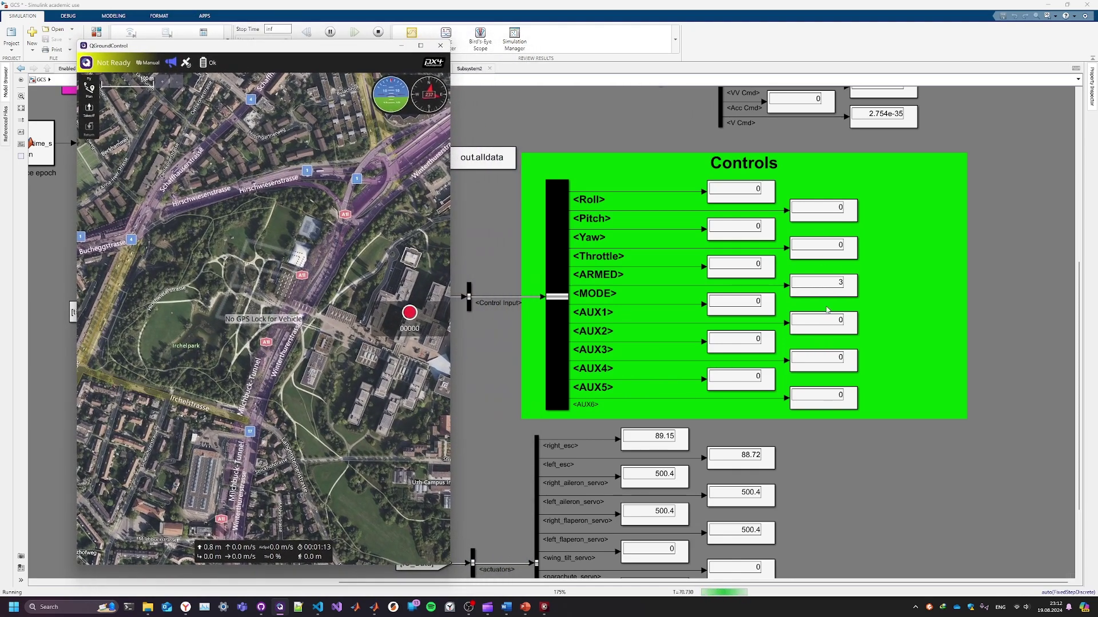
scroll(711, 491, down, 5)
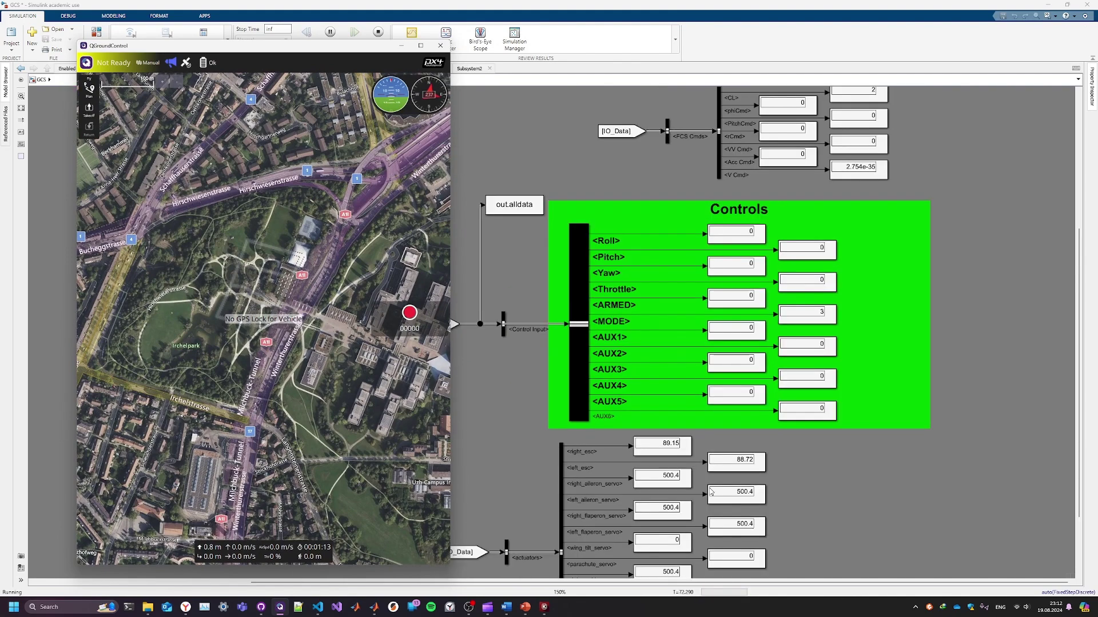
scroll(757, 346, up, 3)
scroll(757, 347, up, 1)
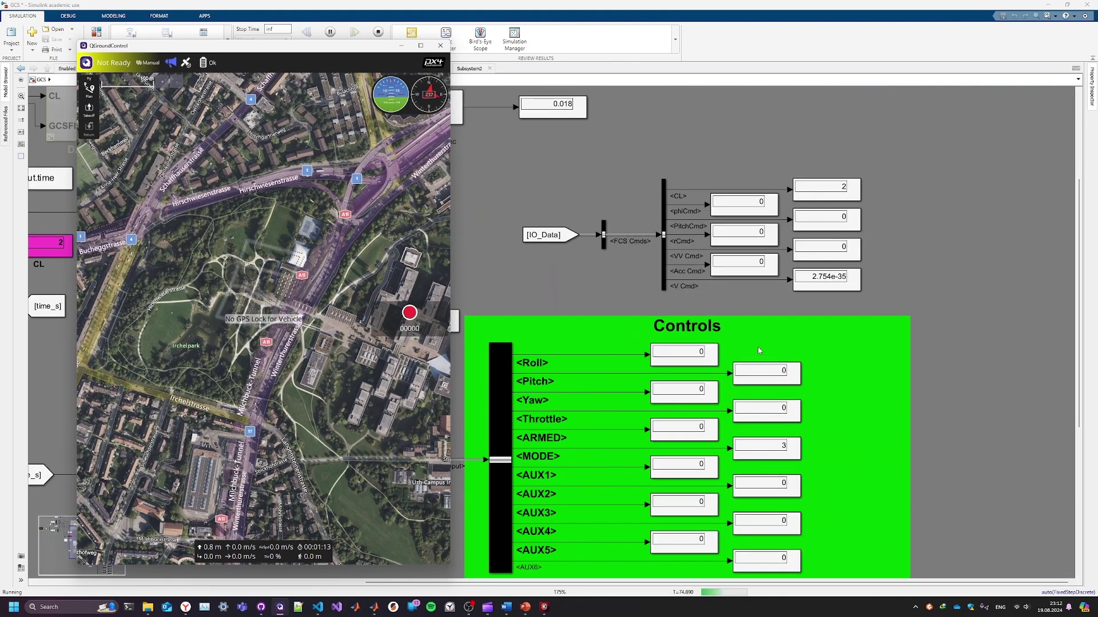
scroll(801, 314, down, 3)
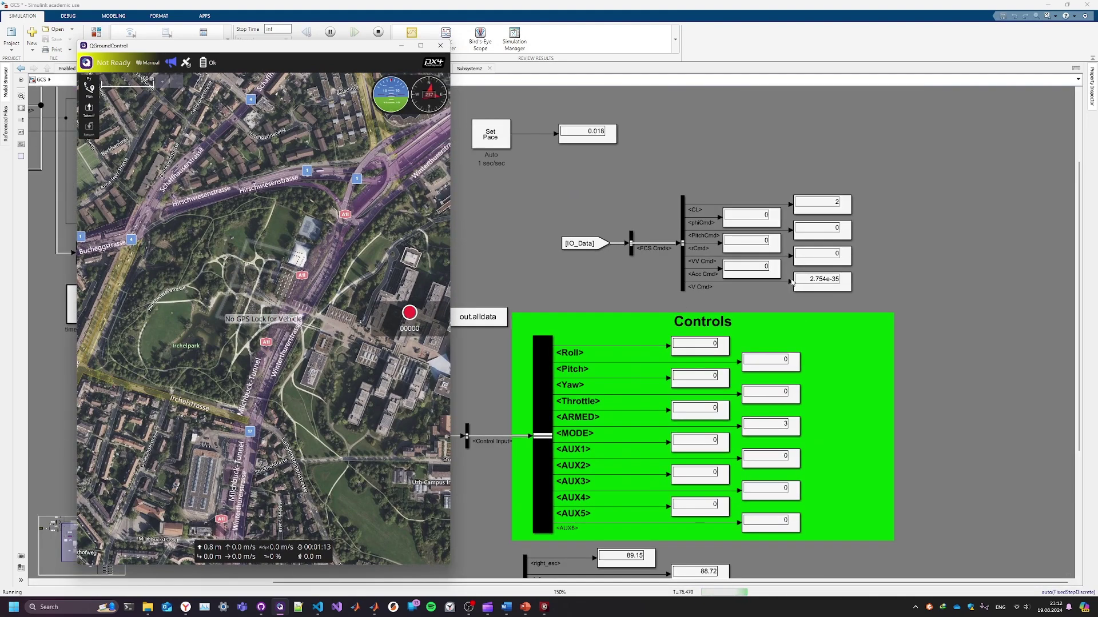
scroll(817, 483, up, 3)
- Bring the Simulink model forward, stop the GCS simulation, and locate the out.data workspace output block
click(597, 399)
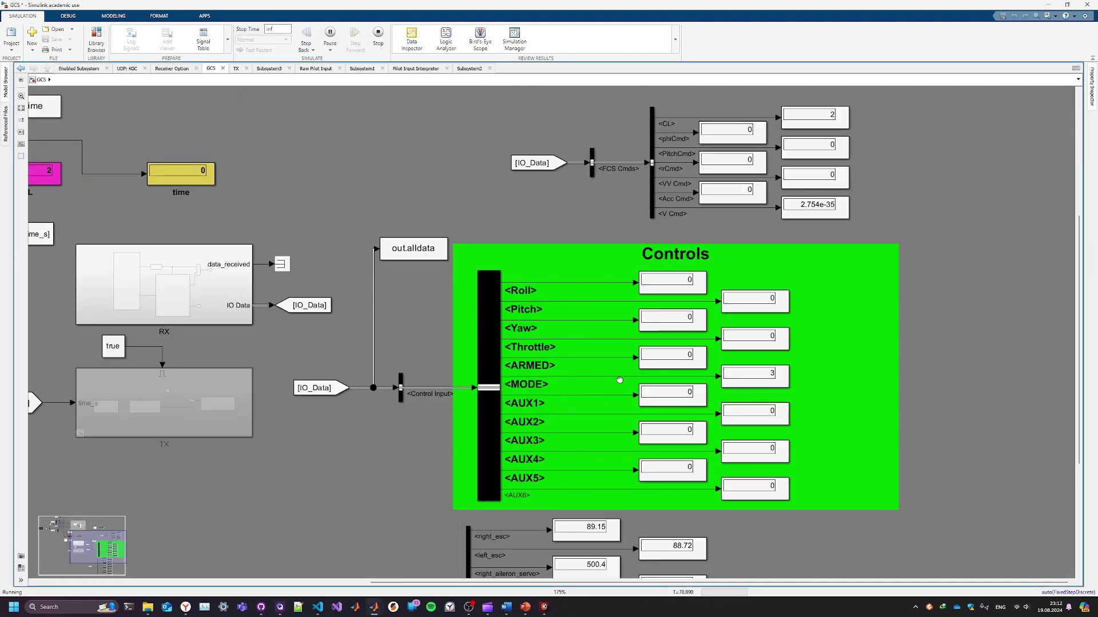
click(379, 35)
drag(400, 229, 919, 521)
scroll(467, 401, up, 1)
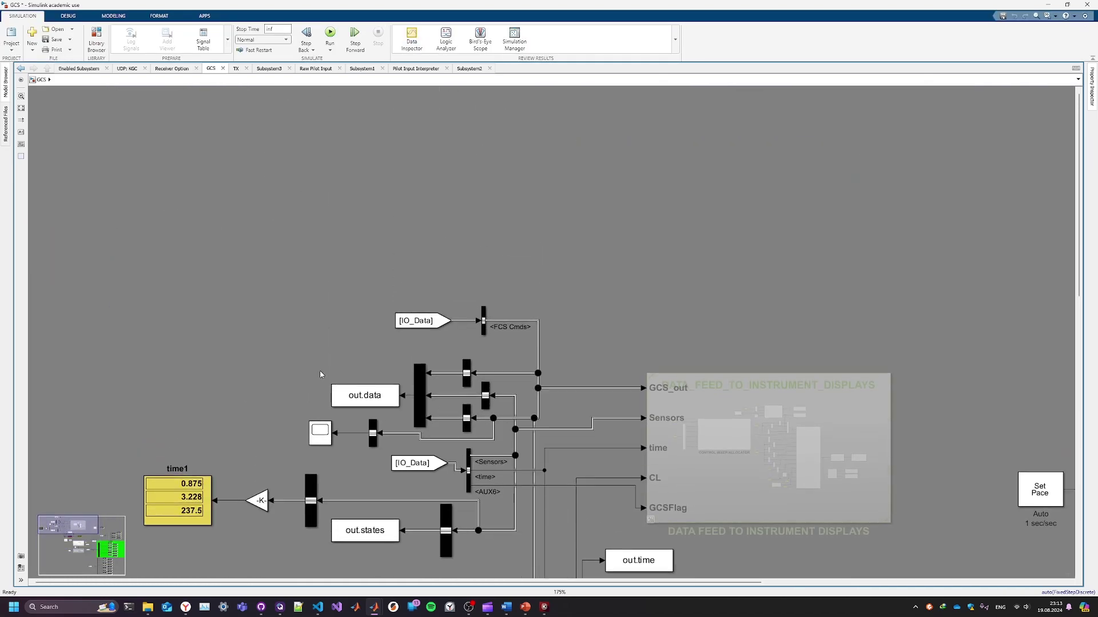
scroll(343, 460, down, 5)
scroll(343, 460, right, 3)
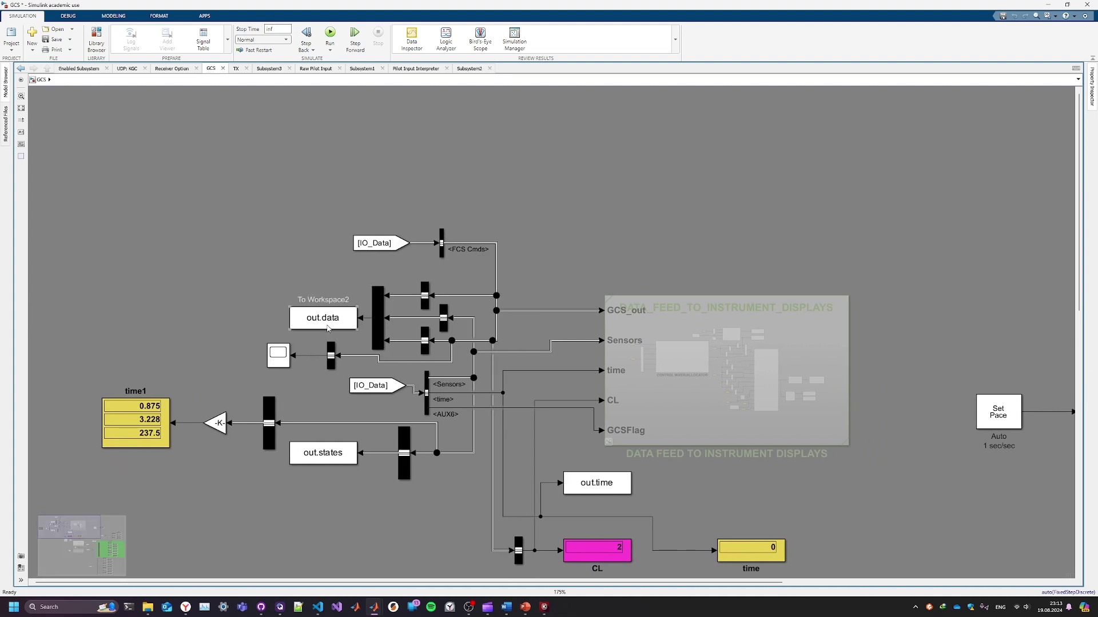
- Switch to the MATLAB main window and display the simulation output variable out
mouse_move(373, 606)
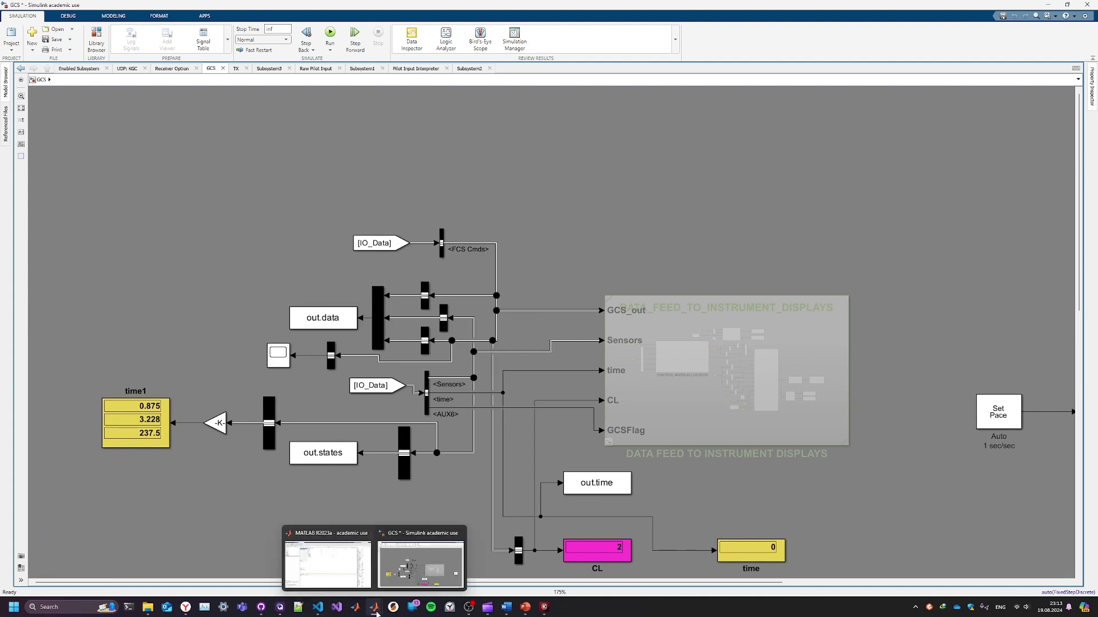
click(329, 563)
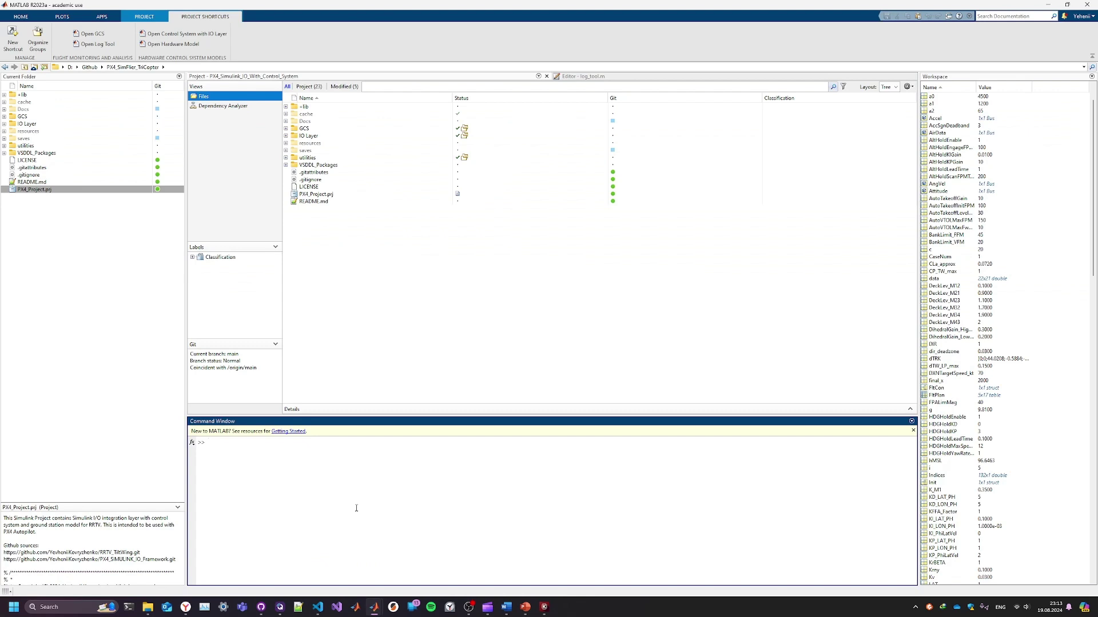
key(Return)
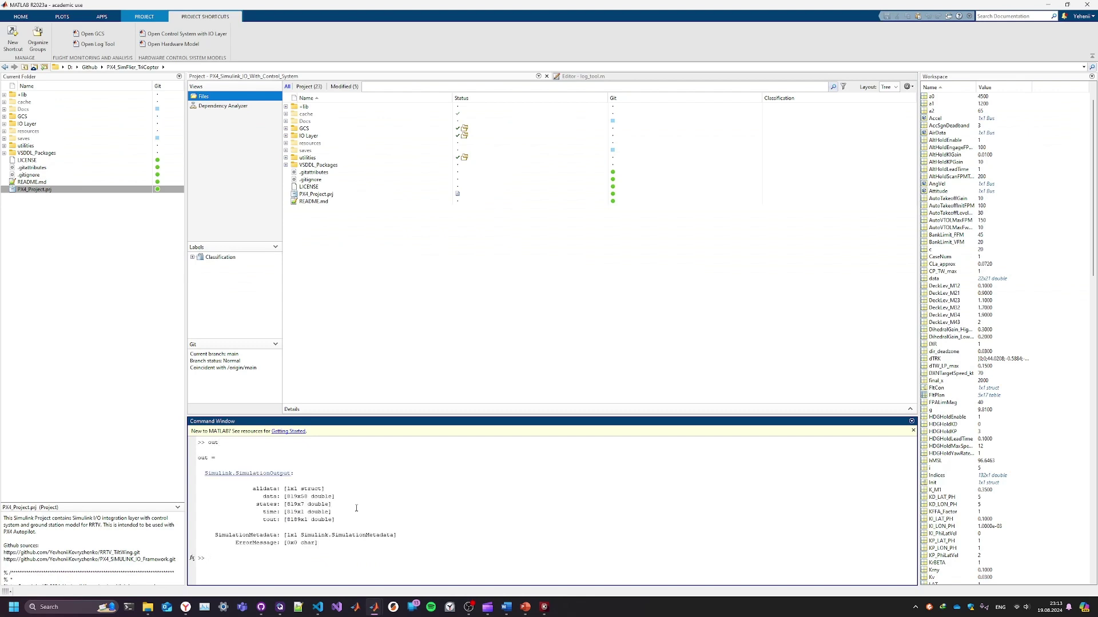
- Print out.data in the MATLAB command line and look through its logged rows
key(Up)
text(.data)
key(Return)
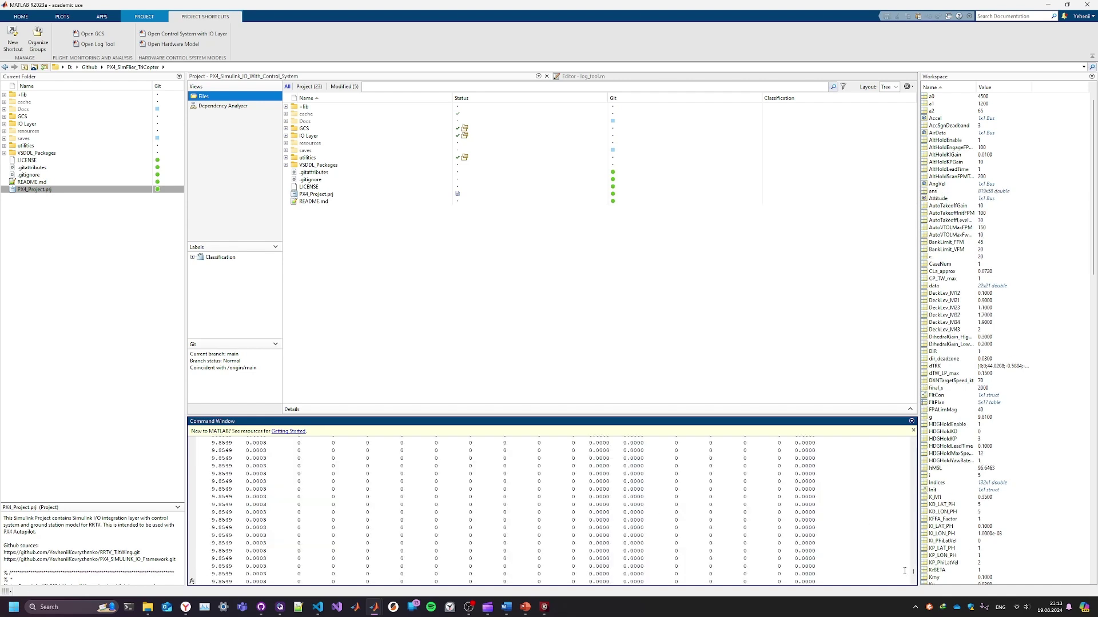
drag(910, 574, 913, 450)
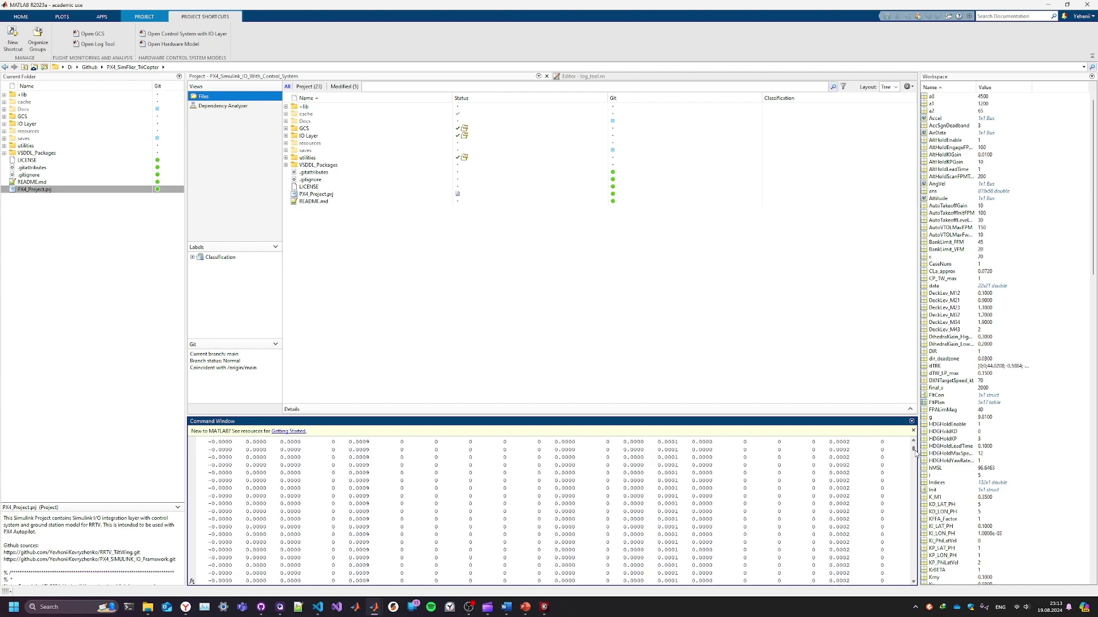
- Return to the GCS Simulink model and review the out.alldata block and the Controls area
key(alt+Tab)
drag(331, 356, 80, 11)
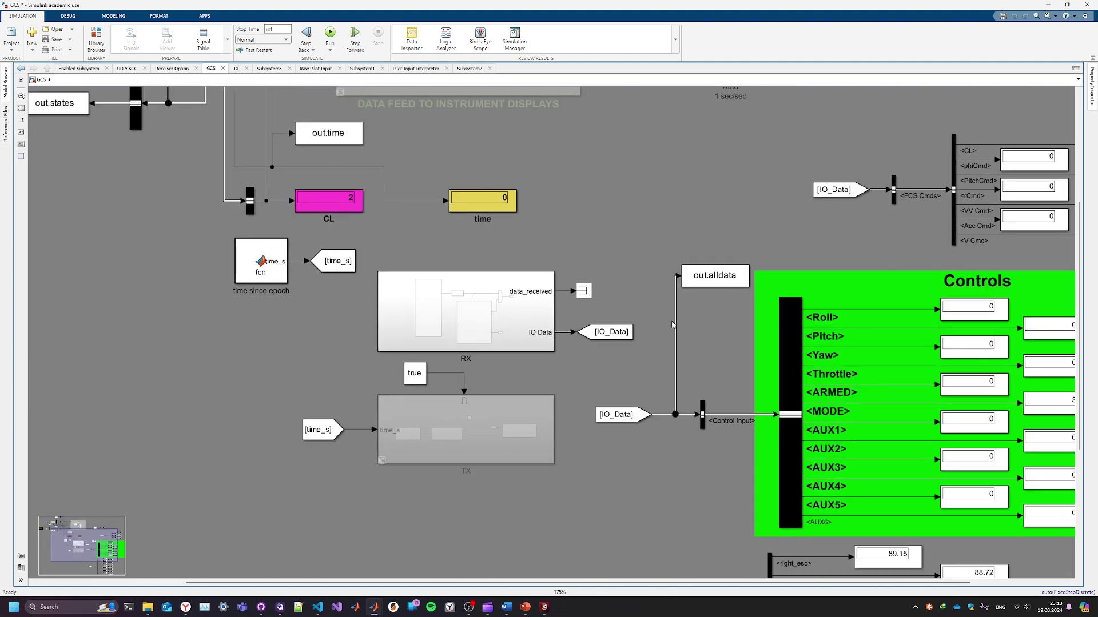
drag(295, 331, 171, 322)
scroll(691, 392, down, 3)
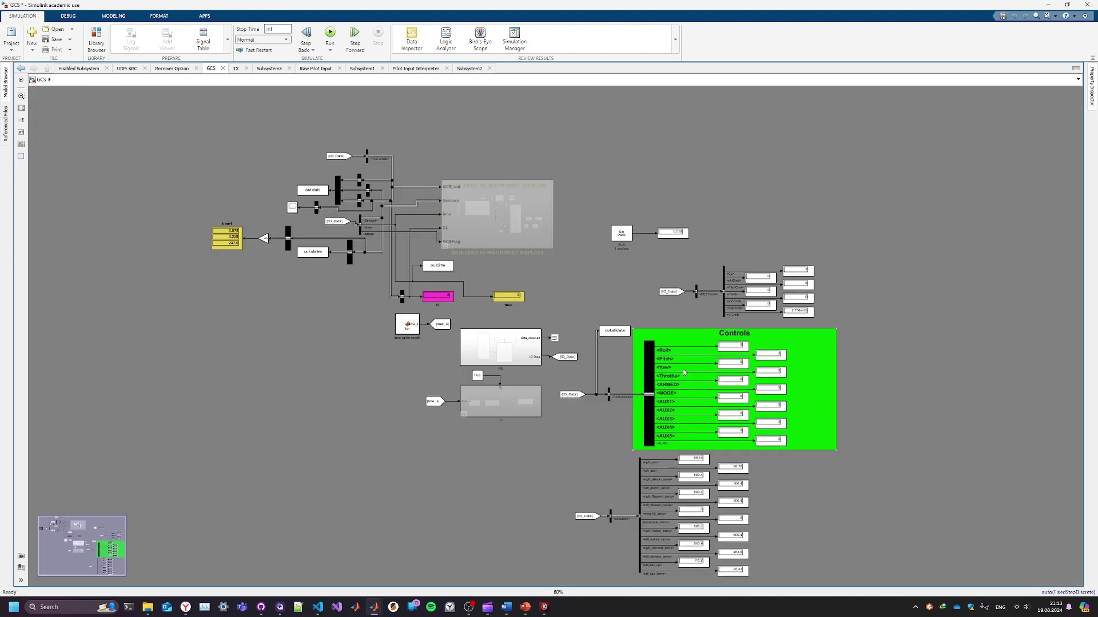
scroll(682, 371, up, 1)
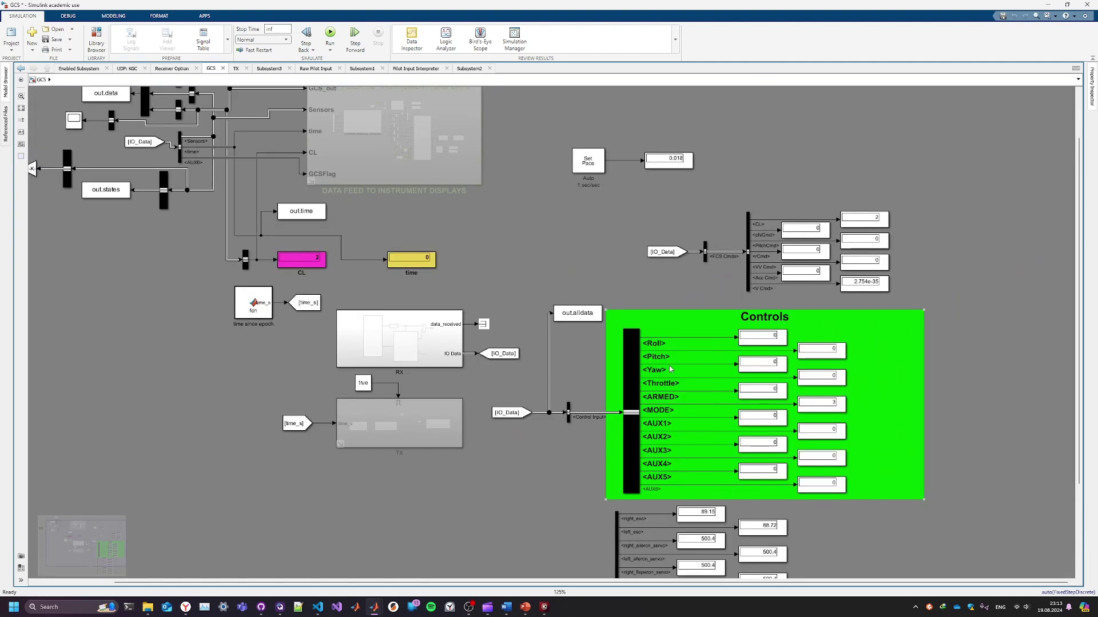